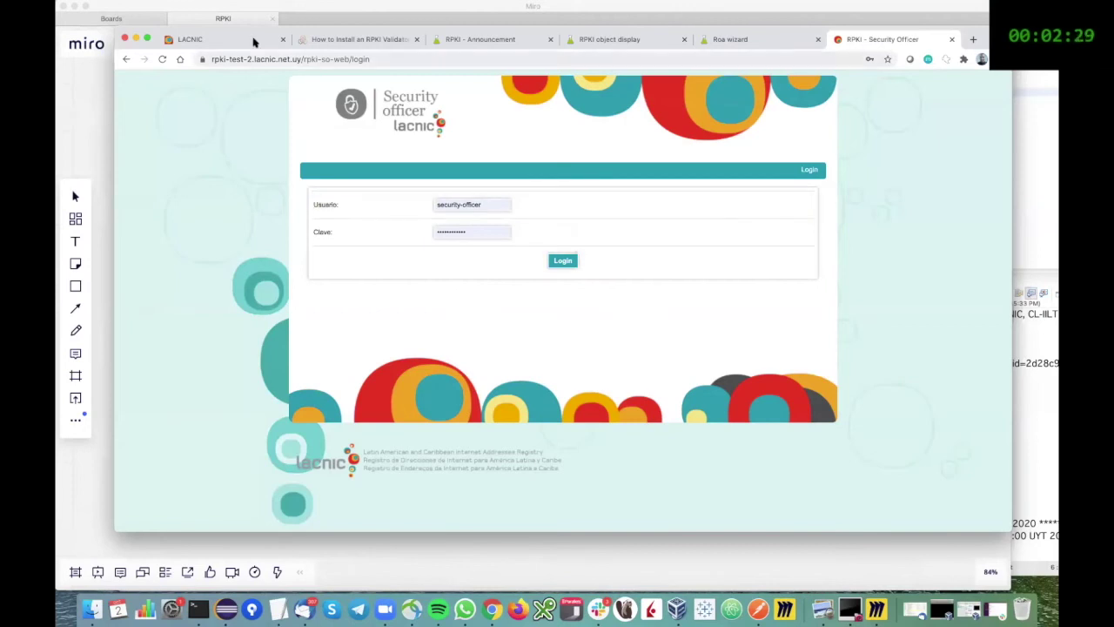
# Switch to the MiLACNIC login page and sign in with the member account's user ID.
pyautogui.click(147, 42)
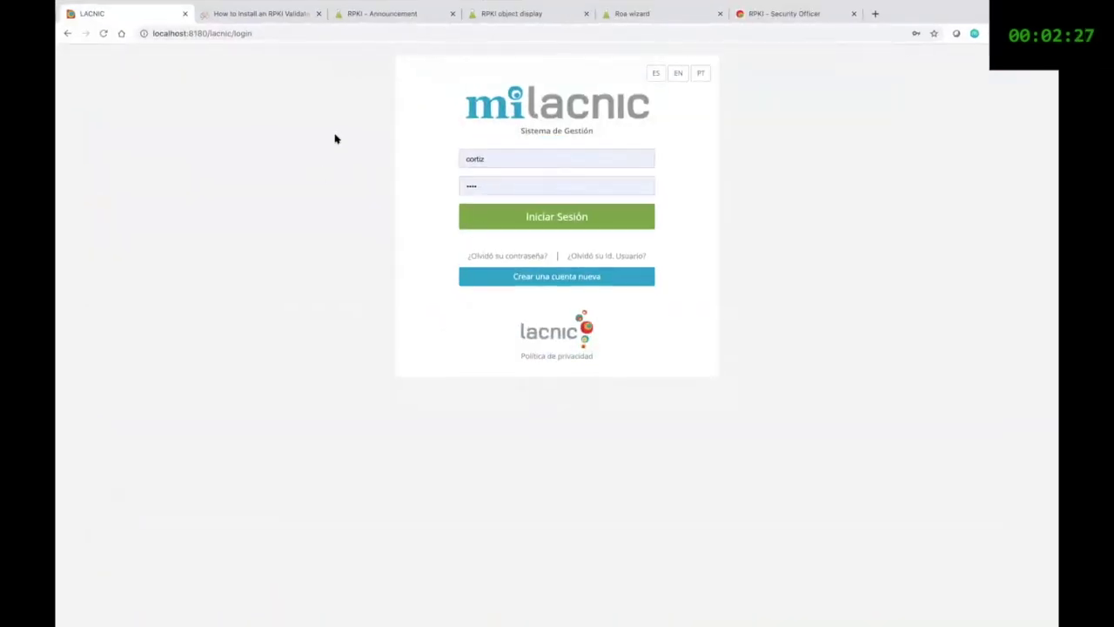
pyautogui.moveTo(494, 159); pyautogui.dragTo(444, 162)
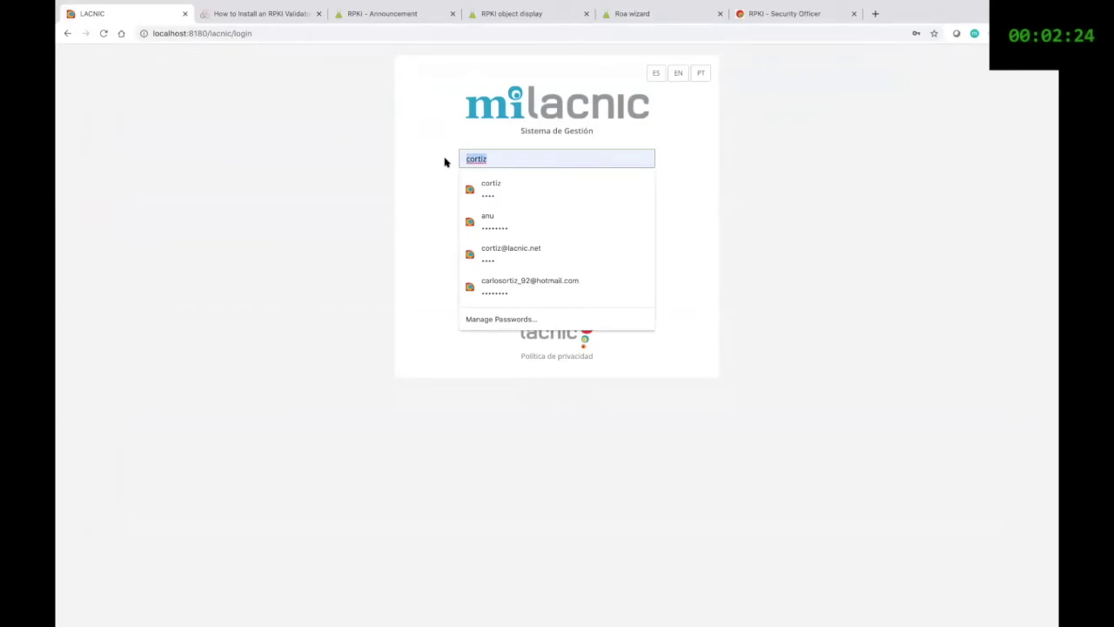
pyautogui.write('ail')
pyautogui.click(412, 180)
pyautogui.click(527, 218)
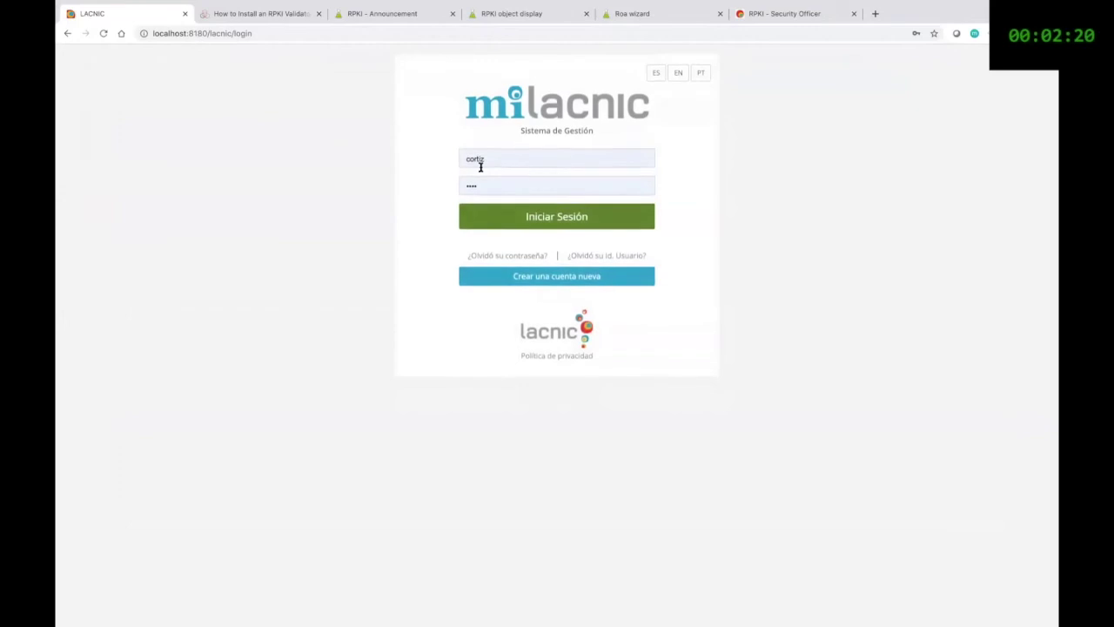
pyautogui.moveTo(491, 160); pyautogui.dragTo(442, 159)
pyautogui.write('ail')
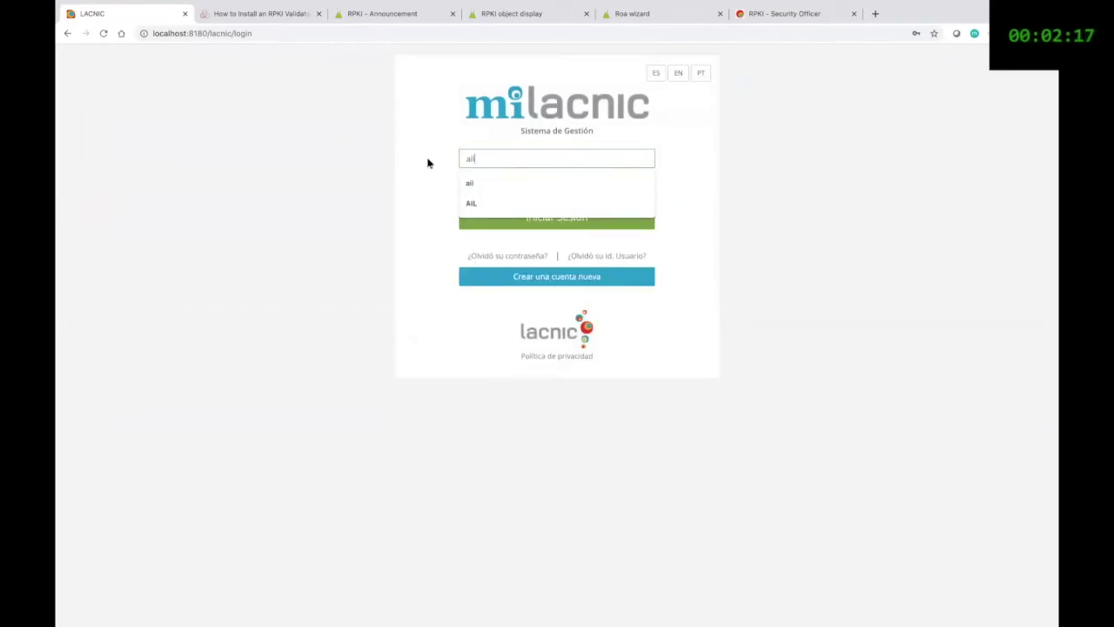
pyautogui.press('Down')
pyautogui.press('Return')
pyautogui.click(520, 221)
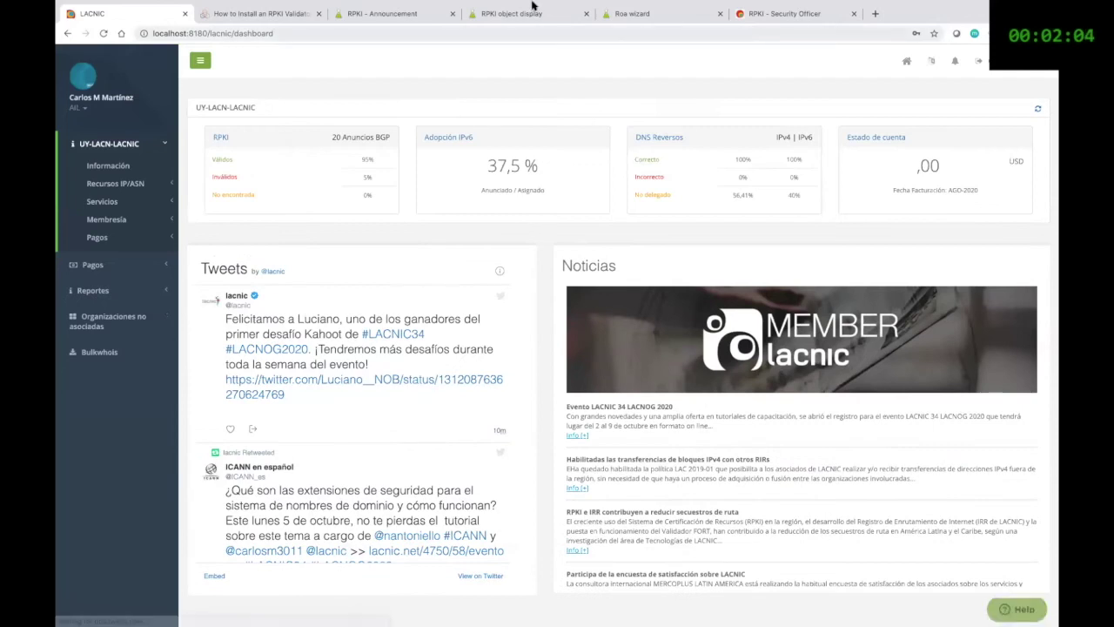
# Open the RPKI service of organization UY-LACN-LACNIC and create its certificates, confirming the creation.
pyautogui.moveTo(357, 2)
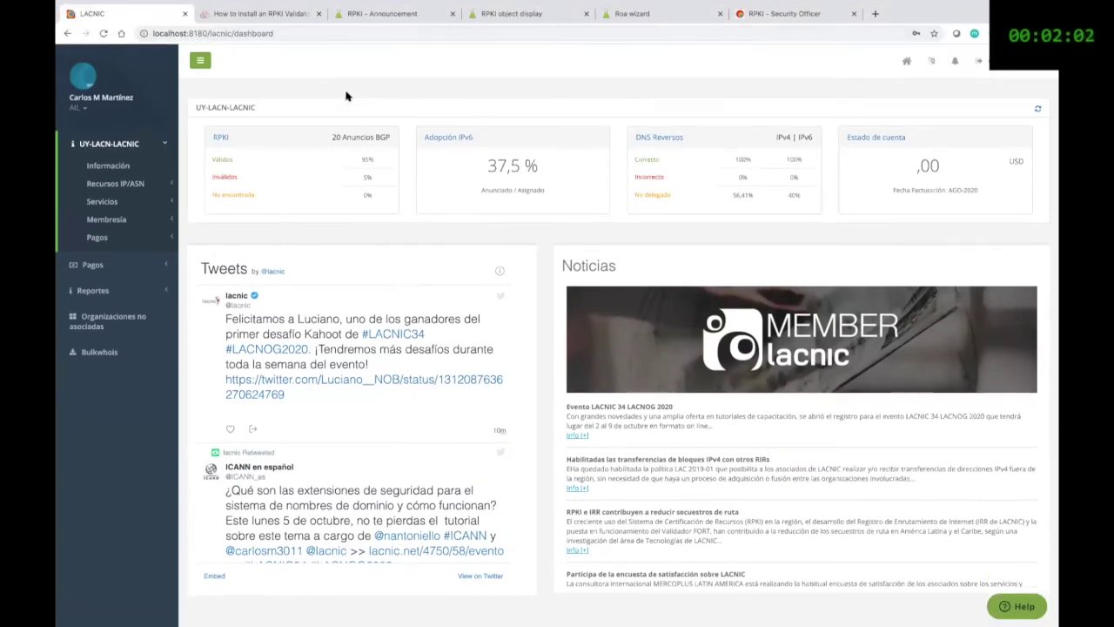
pyautogui.click(175, 201)
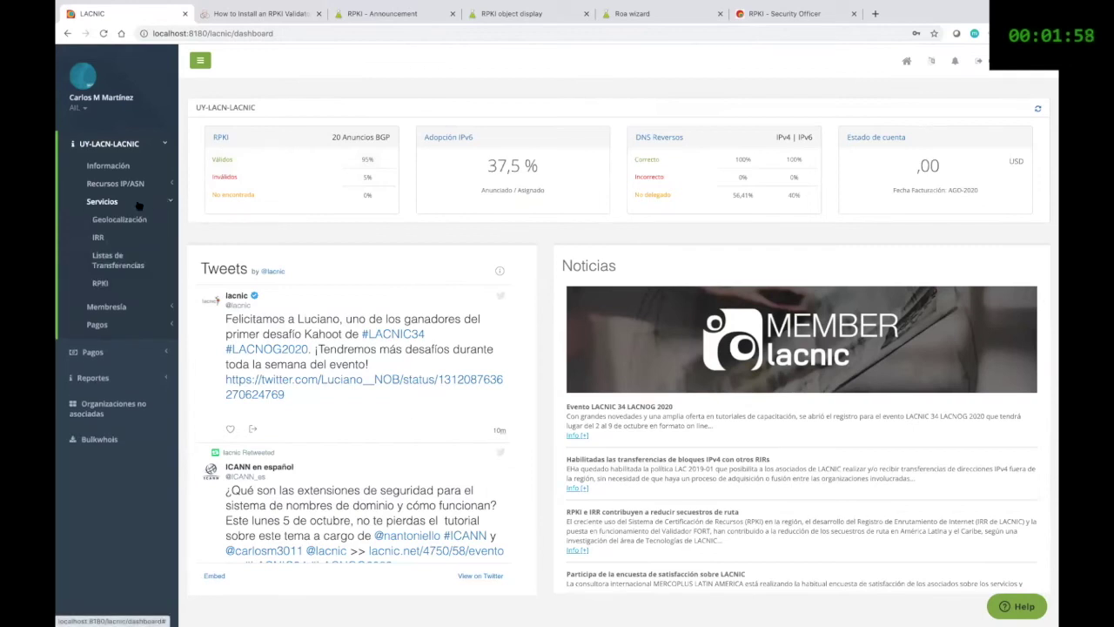
pyautogui.click(101, 288)
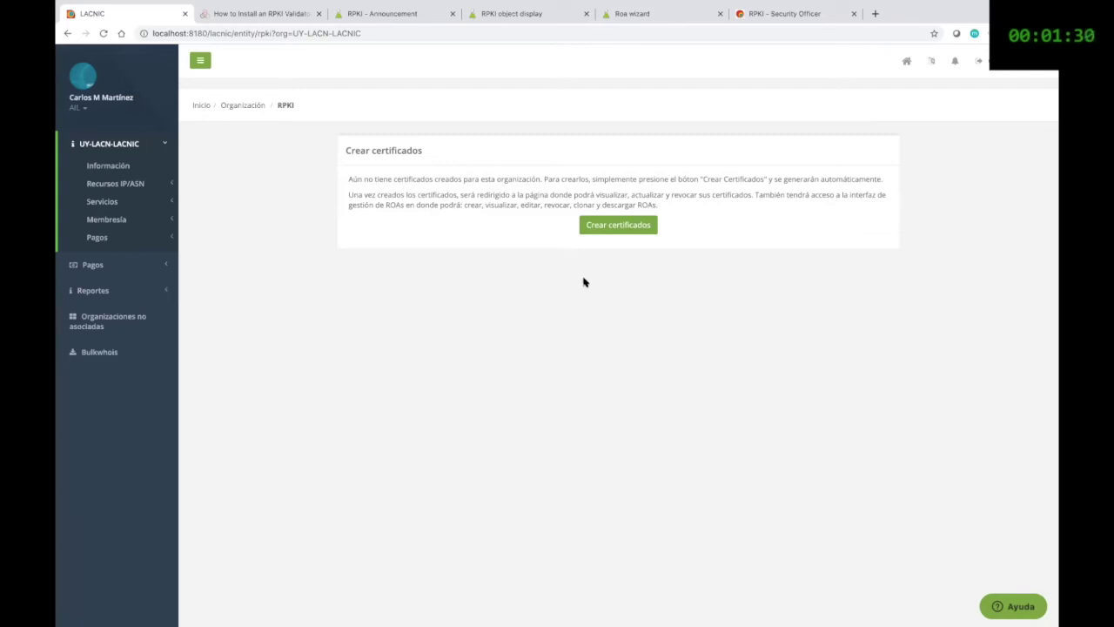
pyautogui.click(638, 228)
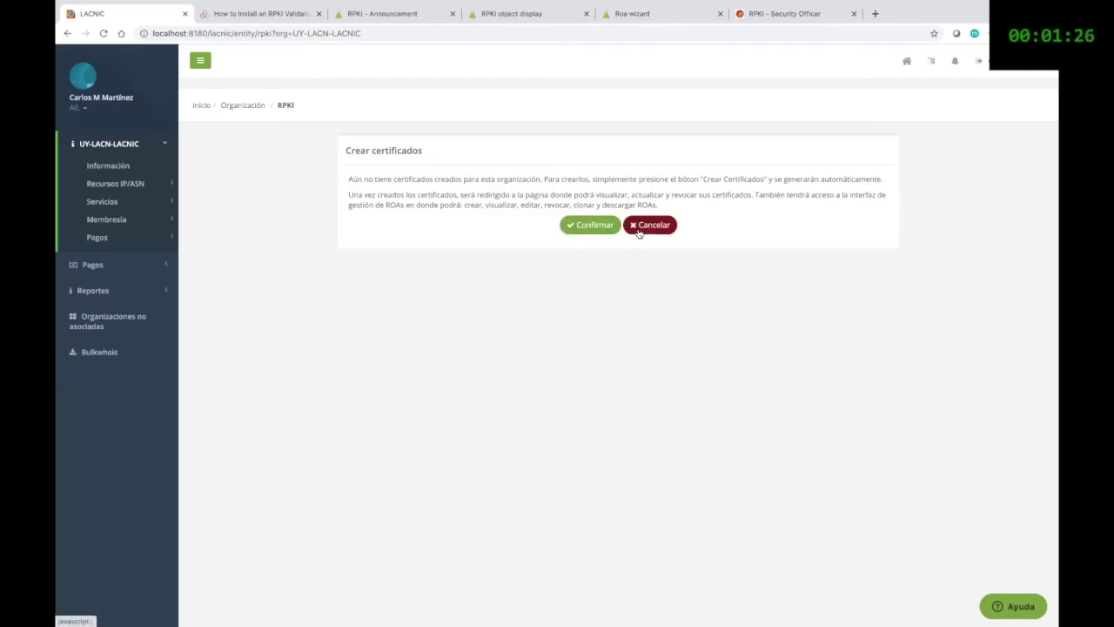
pyautogui.click(591, 226)
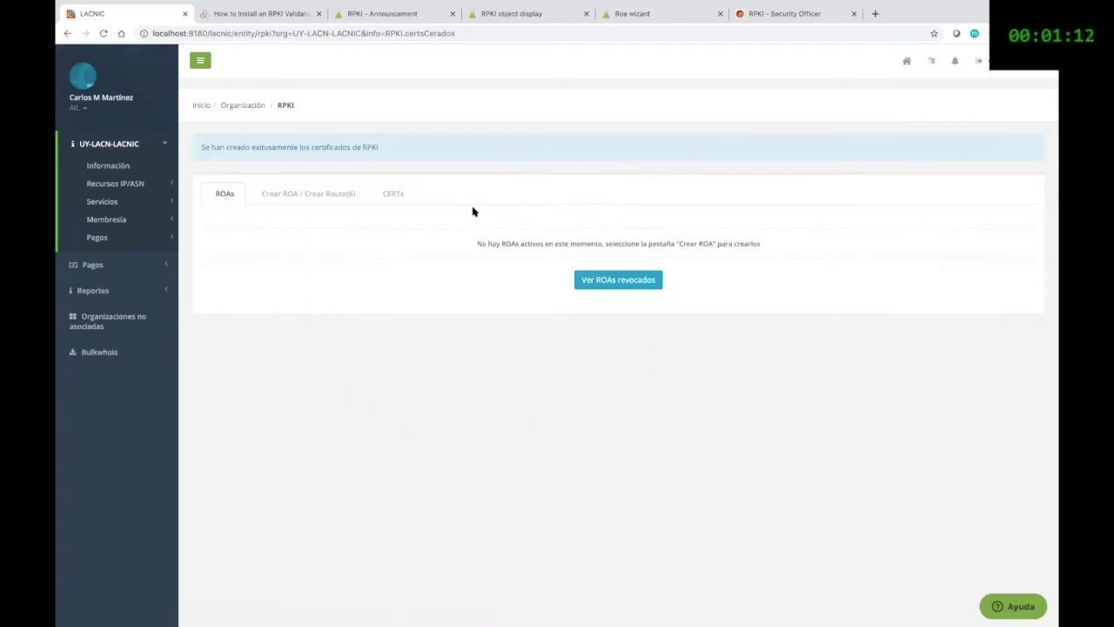
# Look at the ROA creation form and the organization's active certificates.
pyautogui.click(276, 196)
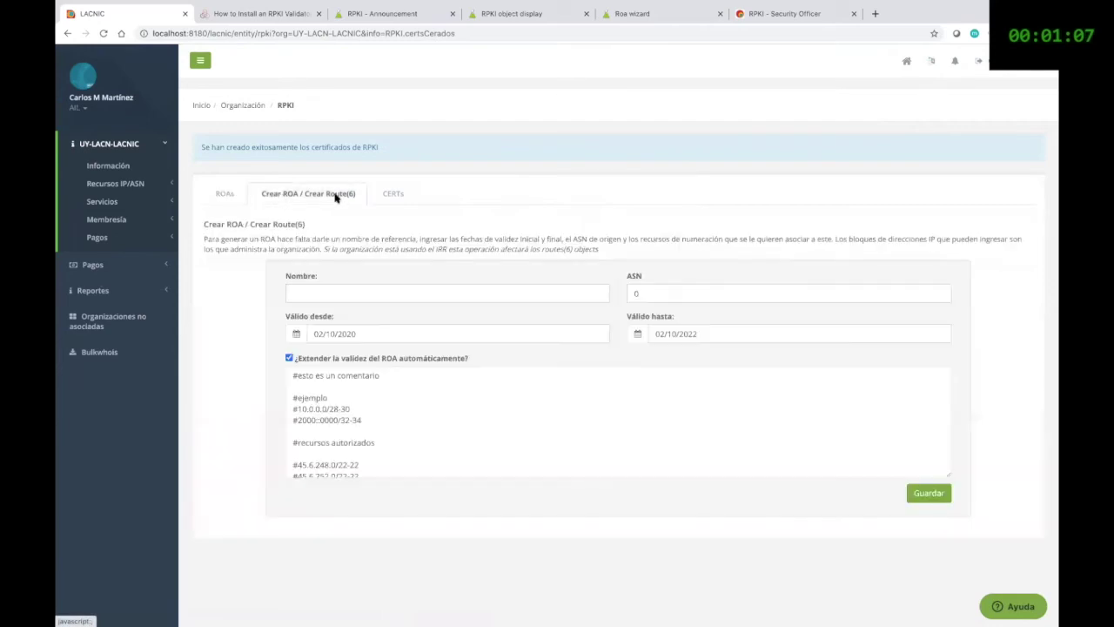
pyautogui.click(394, 196)
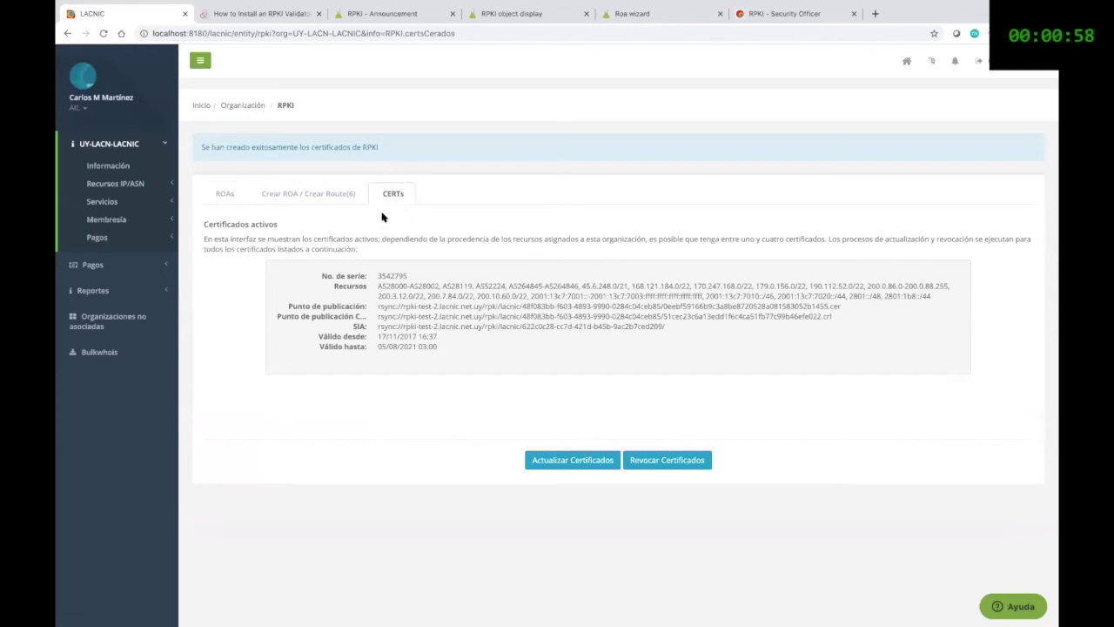
# Start a new ROA named roa-cliente-1 with origin ASN 28000.
pyautogui.click(305, 193)
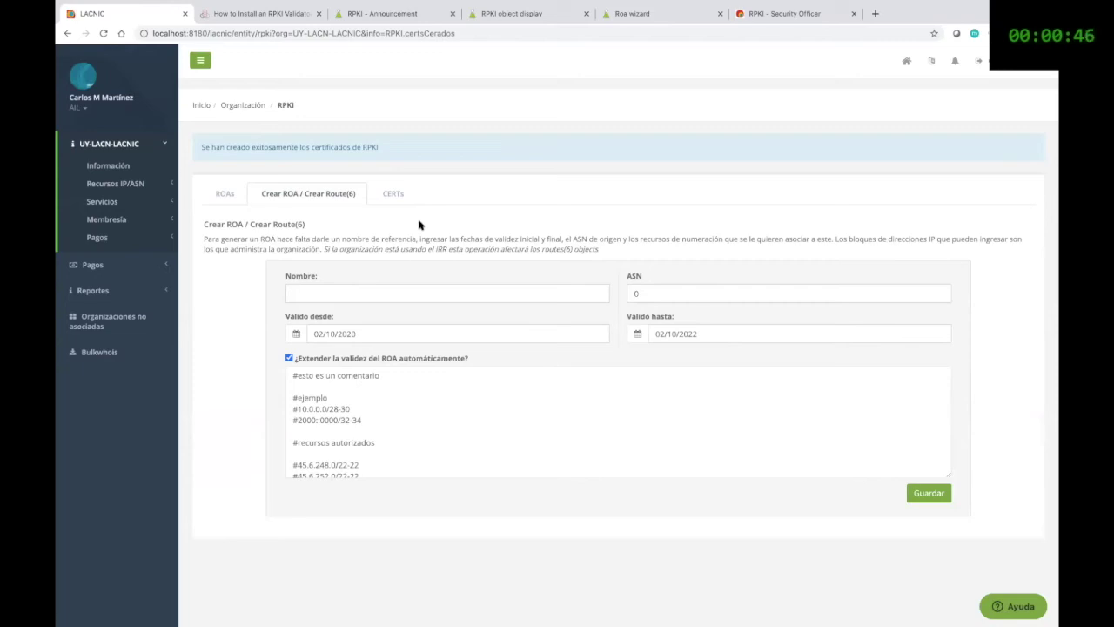
pyautogui.click(380, 292)
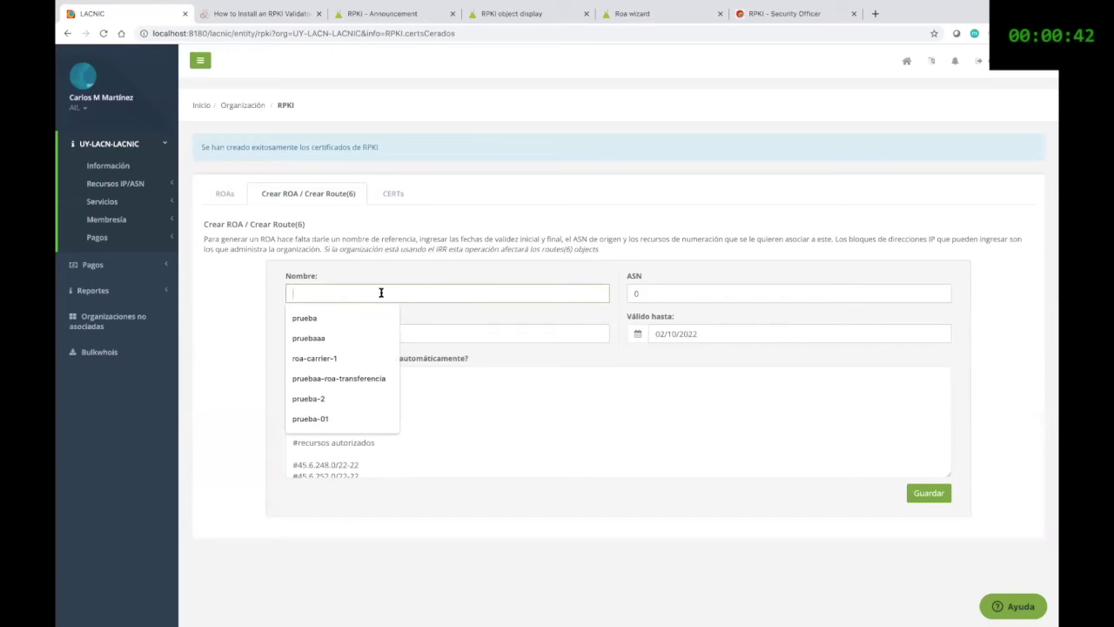
pyautogui.write('roa-')
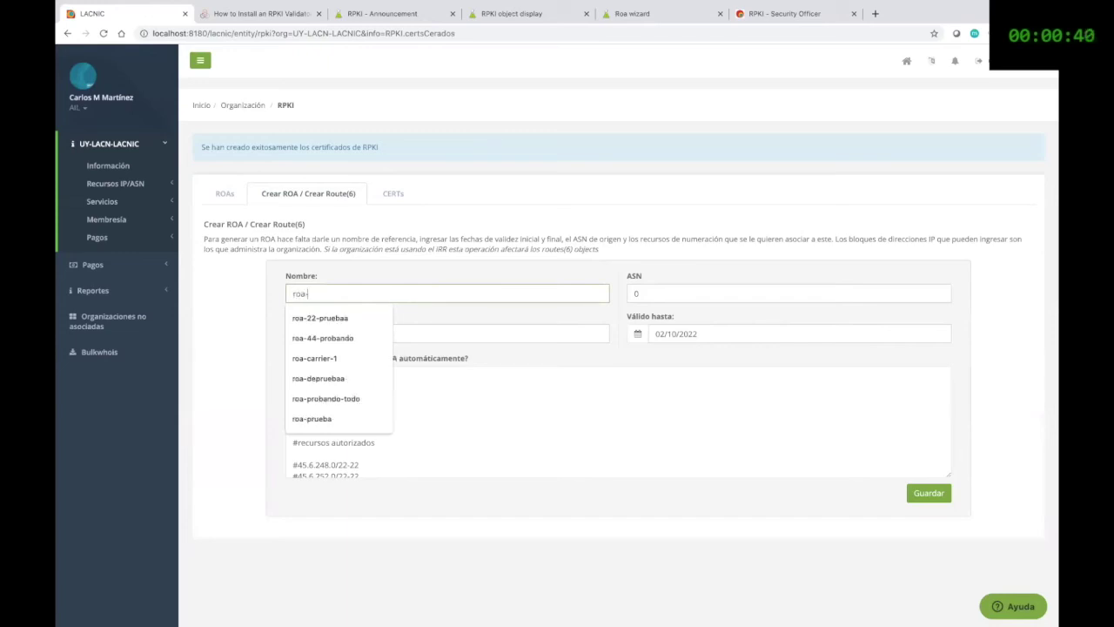
pyautogui.write('cl')
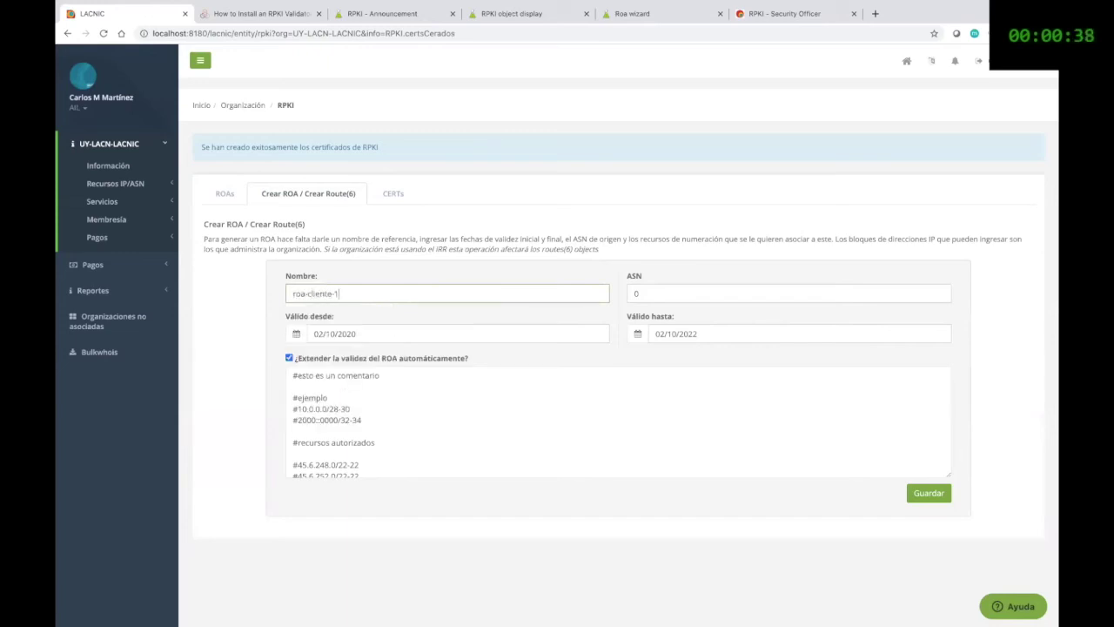
pyautogui.write('iente-1')
pyautogui.press('Tab')
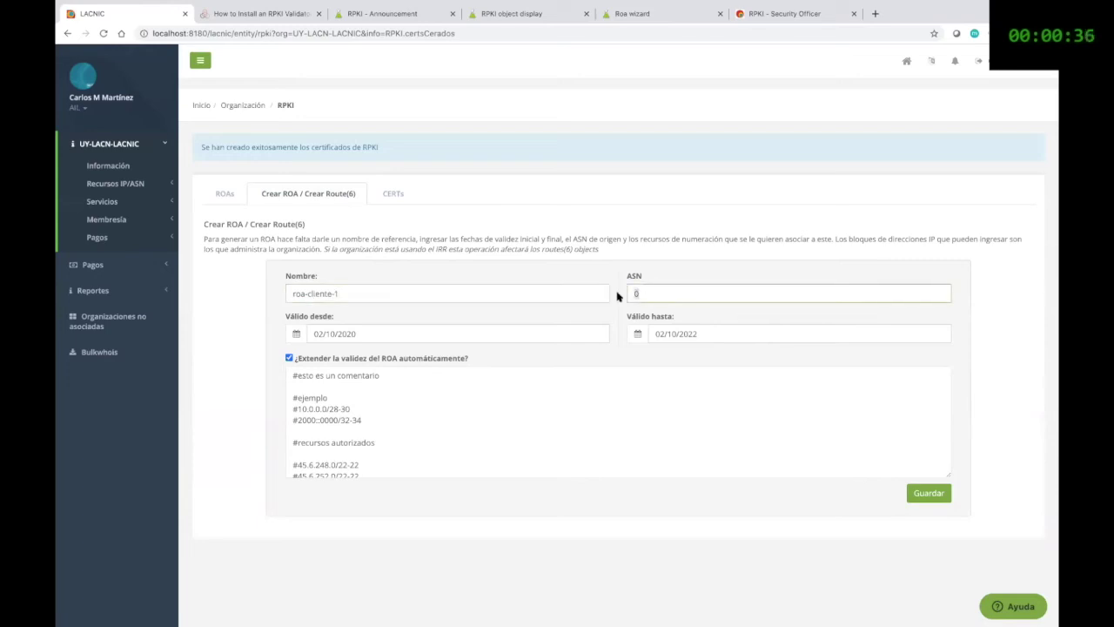
pyautogui.write('28000')
# Examine the commented example syntax and the list of authorized IPv4 and IPv6 resources in the ROA form.
pyautogui.scroll(-4, 396, 418)
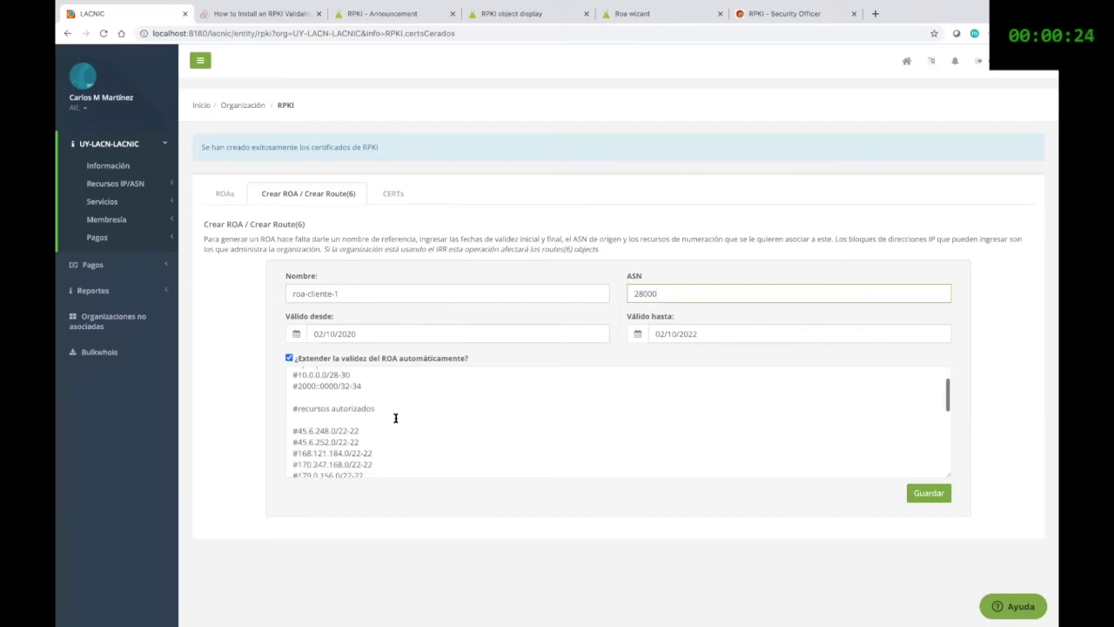
pyautogui.scroll(4, 395, 418)
pyautogui.scroll(-8, 396, 418)
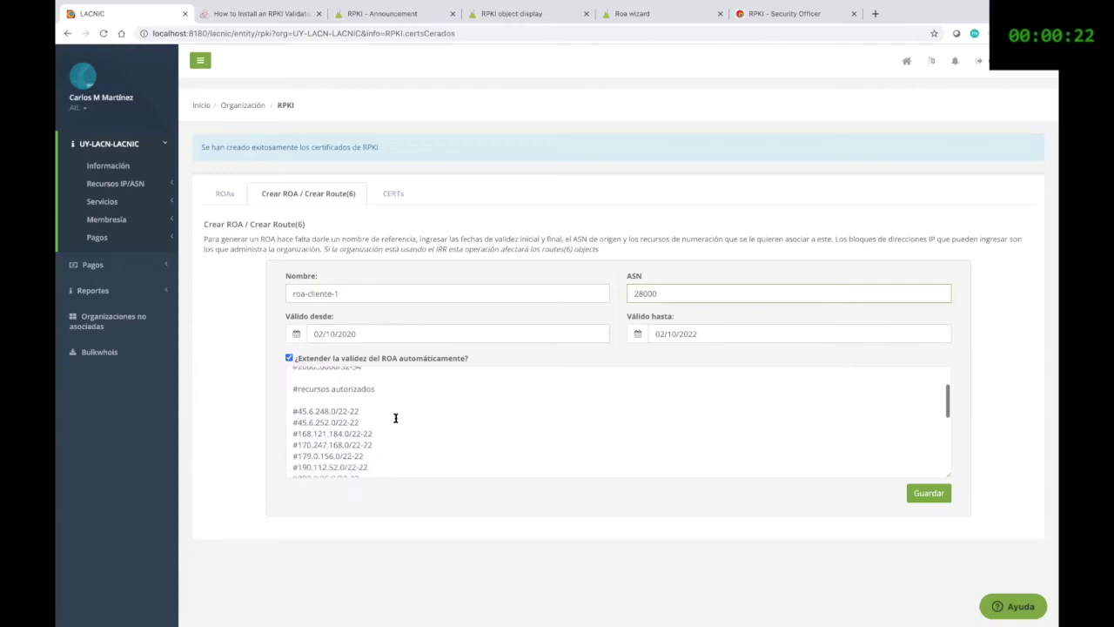
pyautogui.scroll(5, 395, 418)
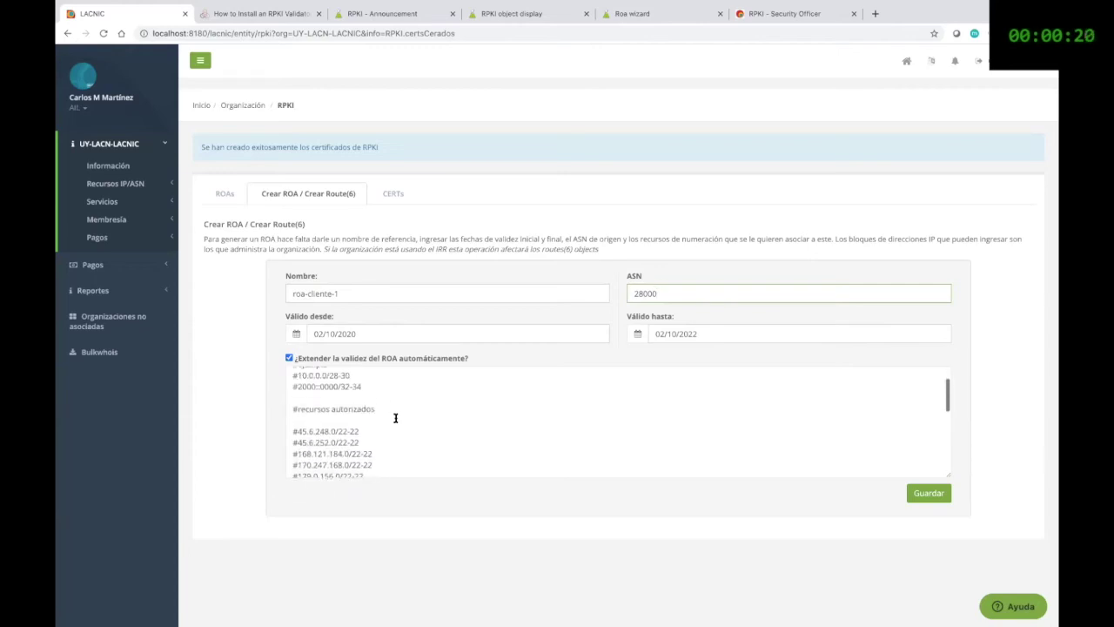
pyautogui.scroll(-1, 395, 417)
pyautogui.scroll(4, 383, 409)
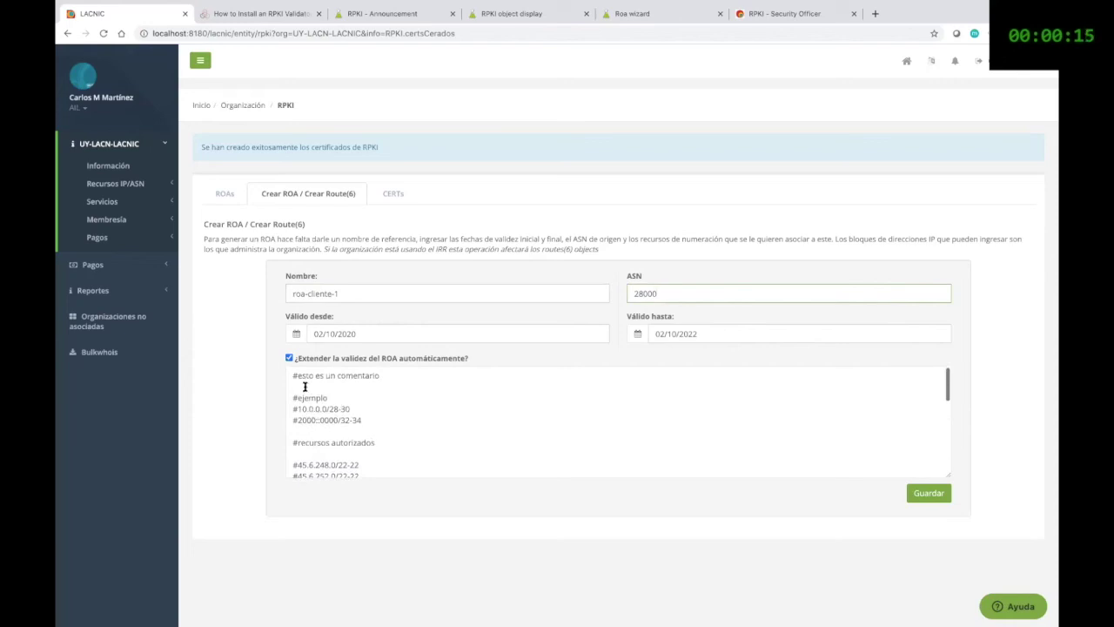
pyautogui.scroll(-4, 322, 388)
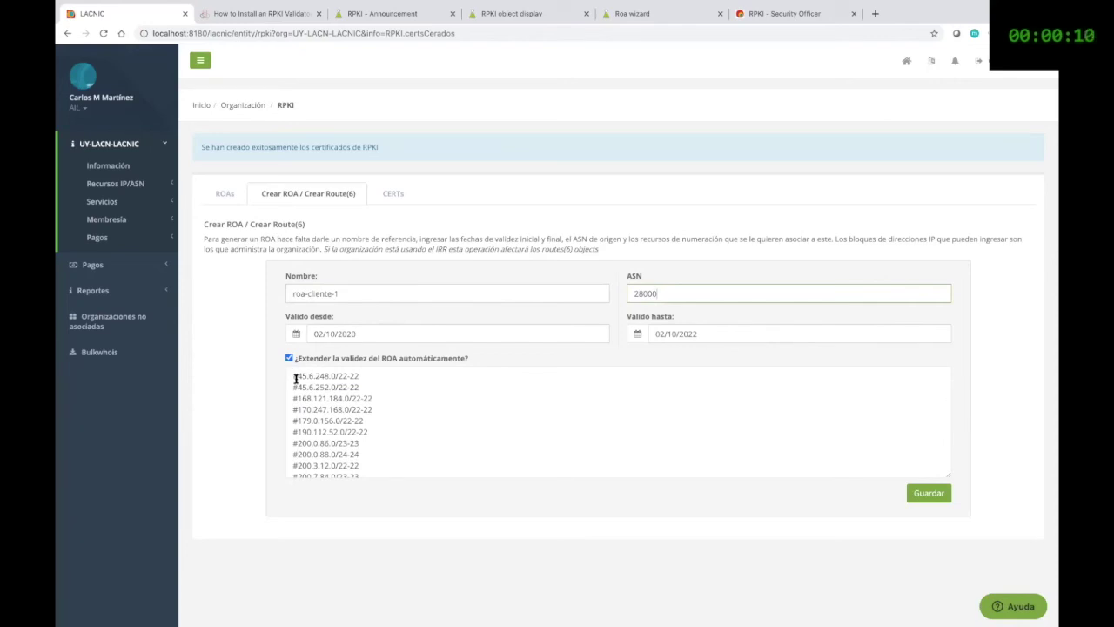
pyautogui.scroll(-3, 357, 456)
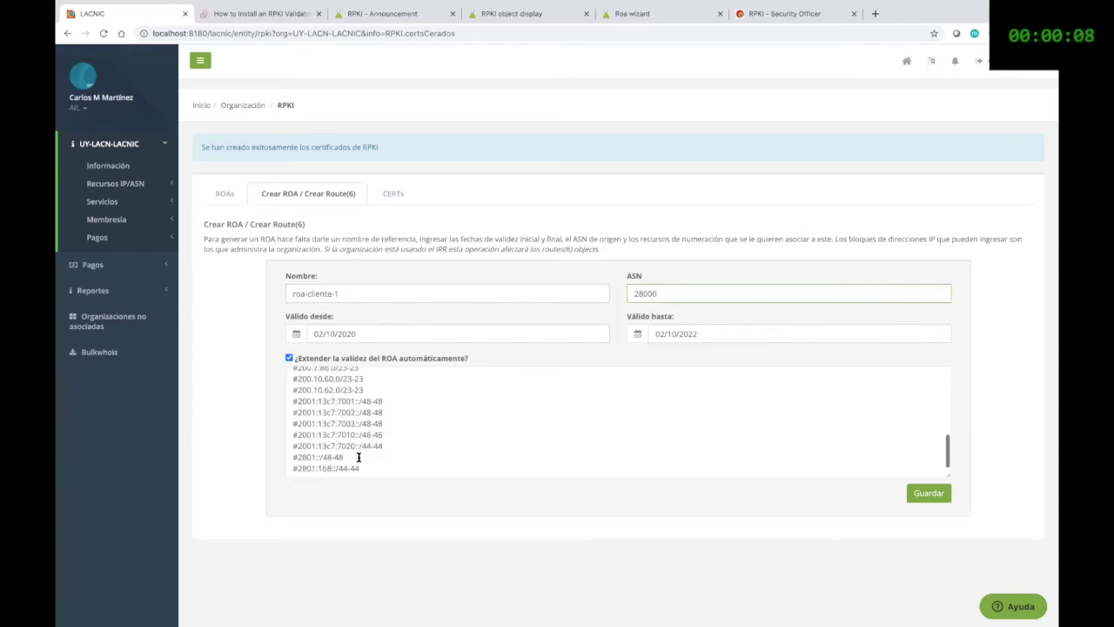
pyautogui.scroll(1, 358, 456)
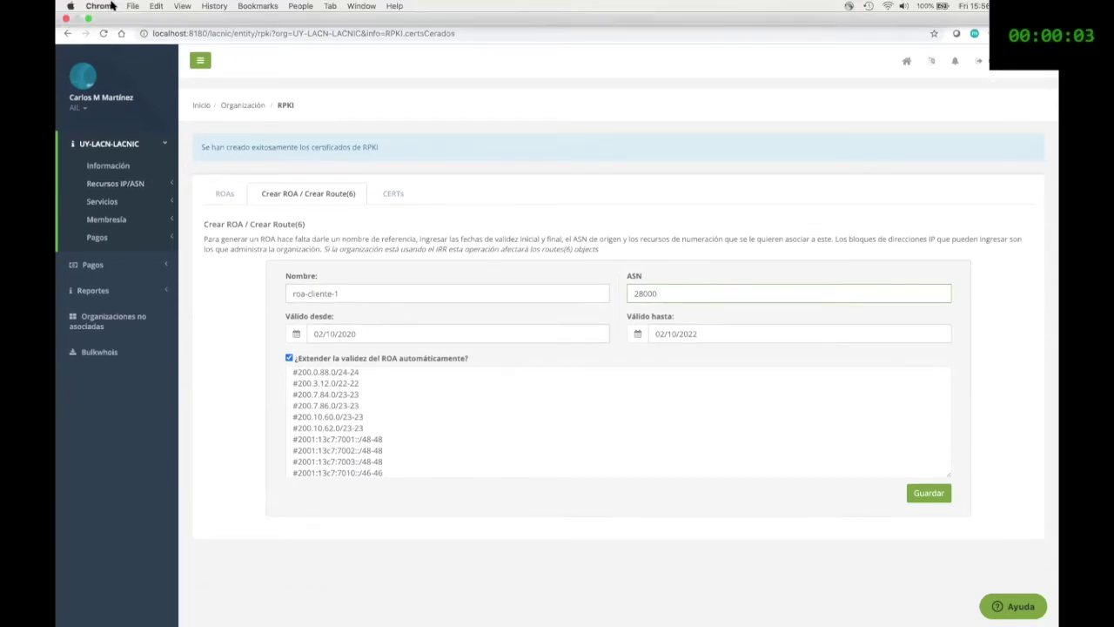
# Take the browser out of full screen and put away the Miro, PDF slides and Validadores.txt windows.
pyautogui.click(88, 17)
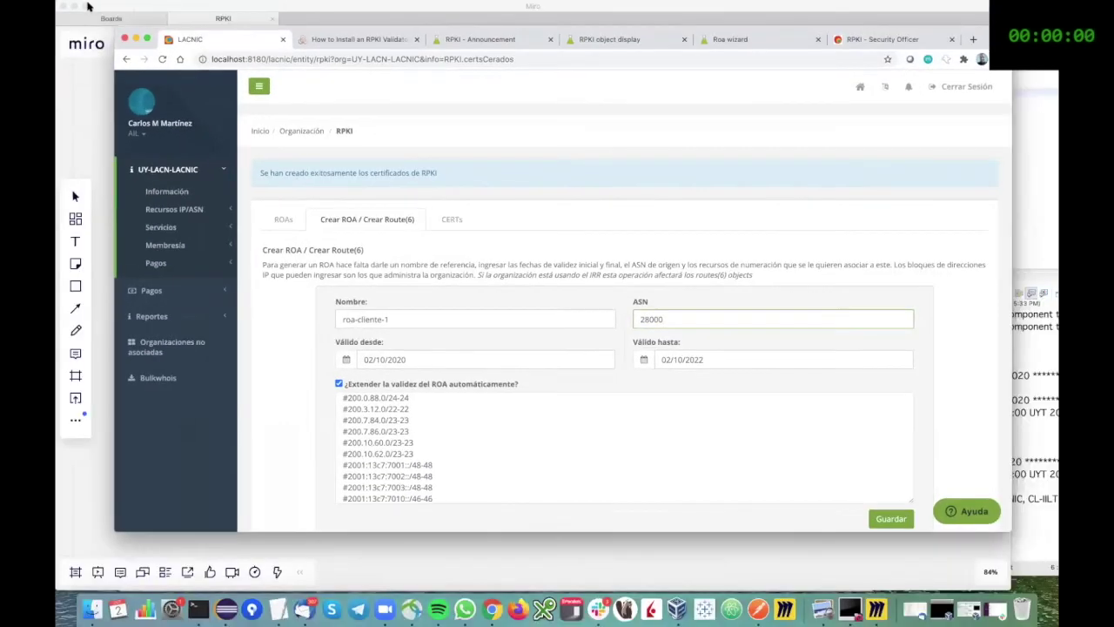
pyautogui.click(74, 6)
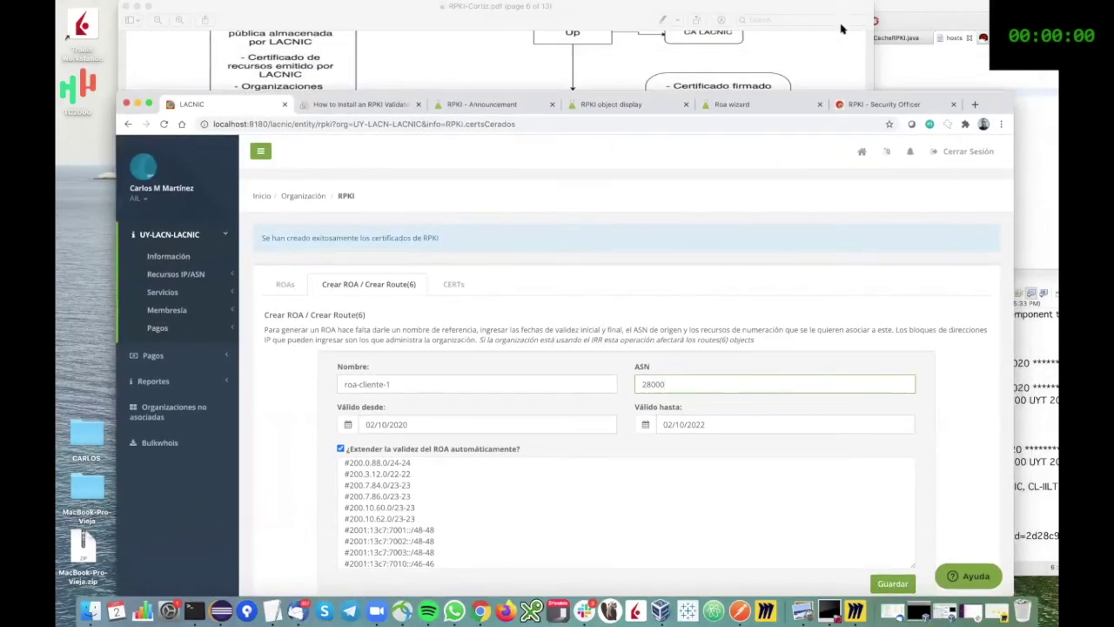
pyautogui.click(841, 30)
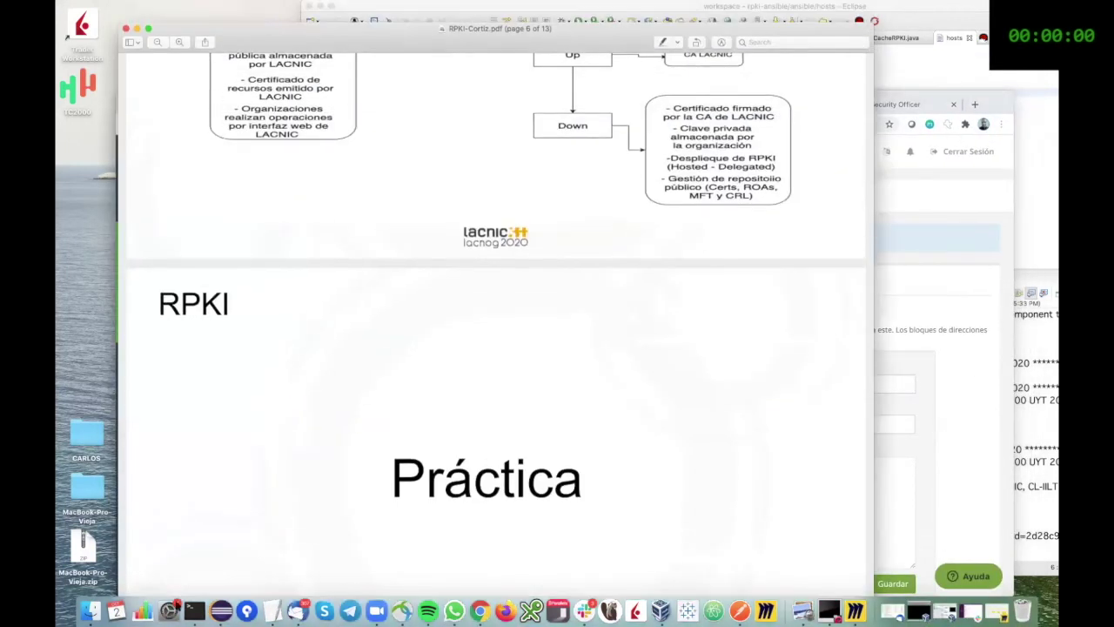
pyautogui.click(273, 612)
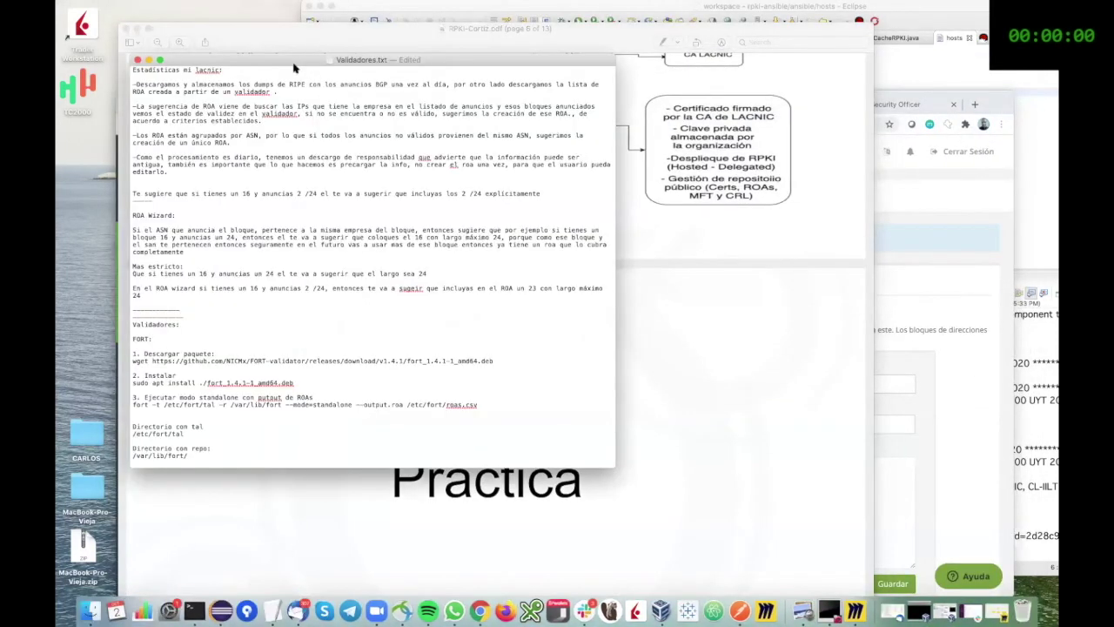
pyautogui.click(170, 49)
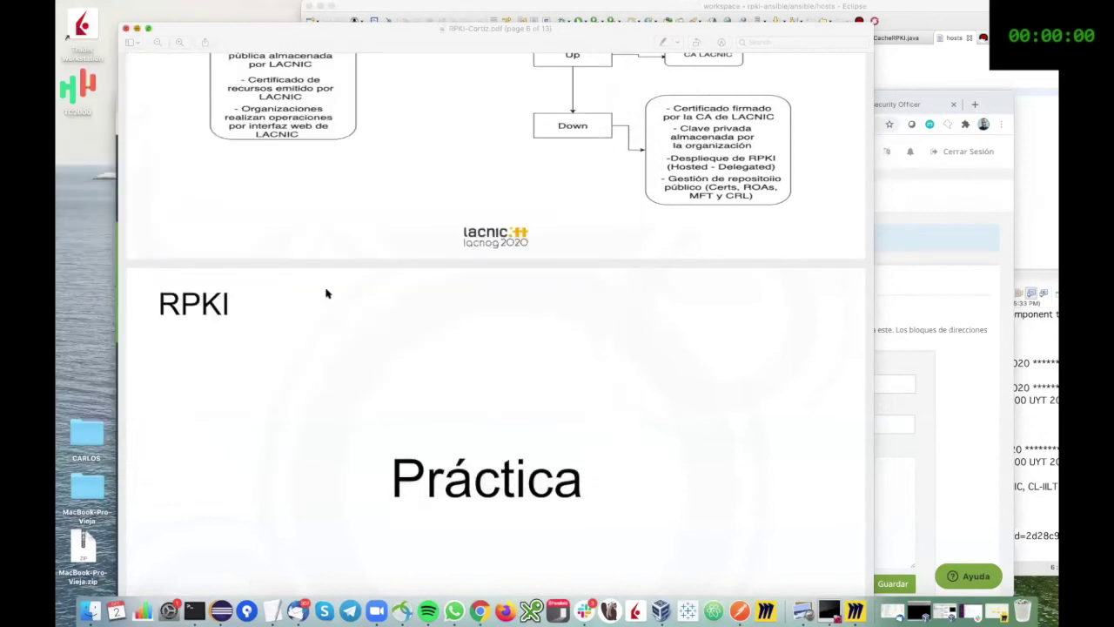
pyautogui.press('super+m')
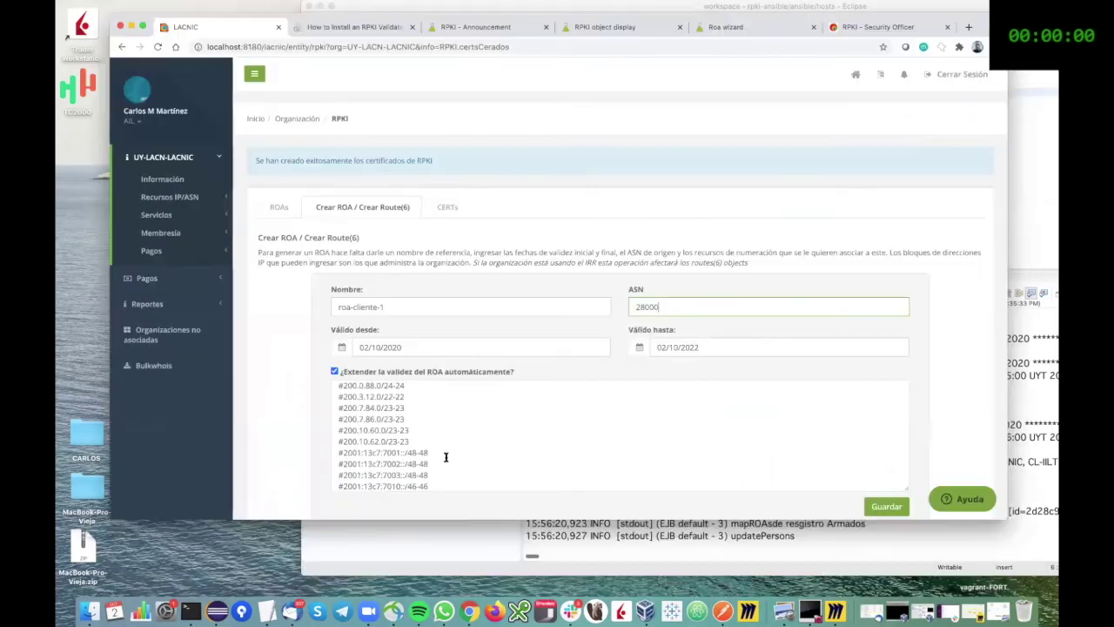
# Replace the whole resource list of the new ROA with the single prefix 200.10.62.0/23-24.
pyautogui.click(442, 465)
pyautogui.press('super+a')
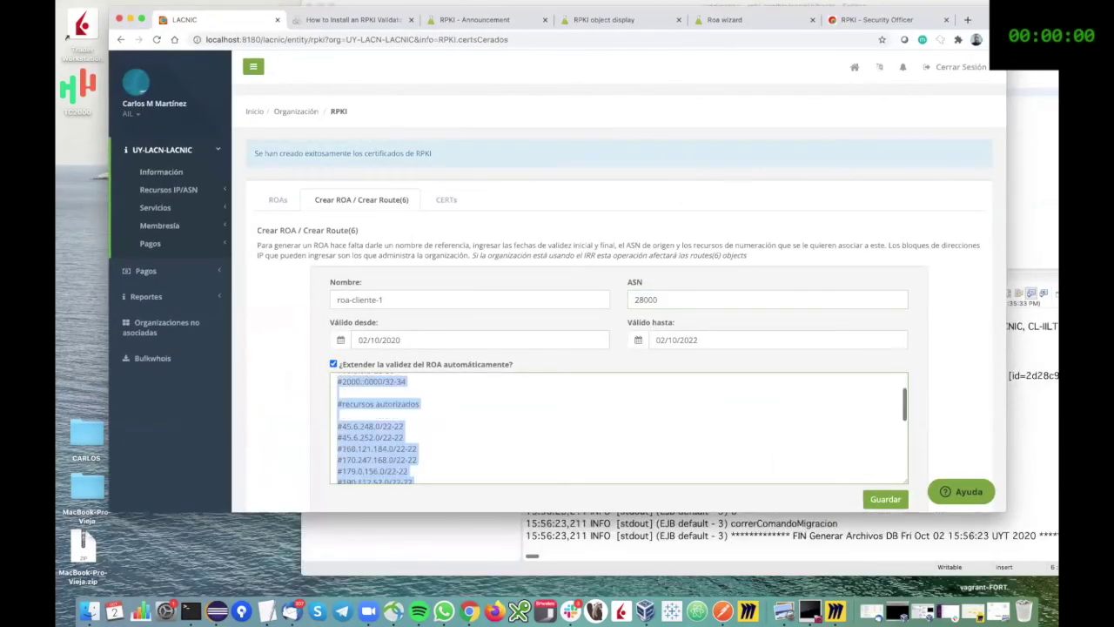
pyautogui.write('#2001:13c7:7010::/46-46 #2001:13c7:7020::/44-44 #2801::/48-48 #2801:1b8::/44-44')
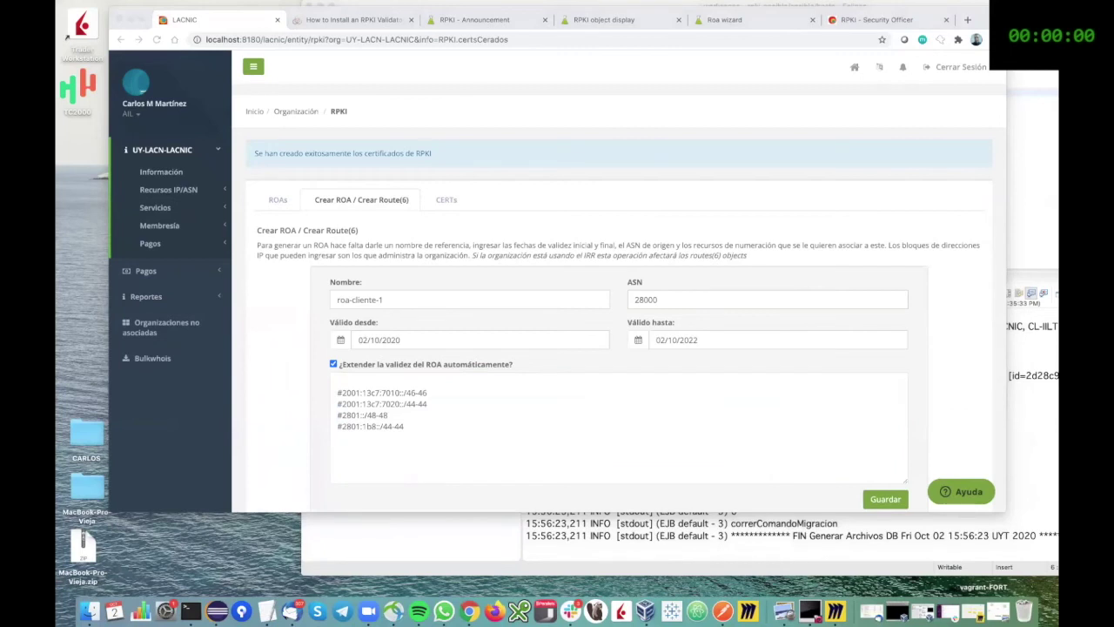
pyautogui.click(407, 431)
pyautogui.press('super+a')
pyautogui.write('200.10.62.0/23-24')
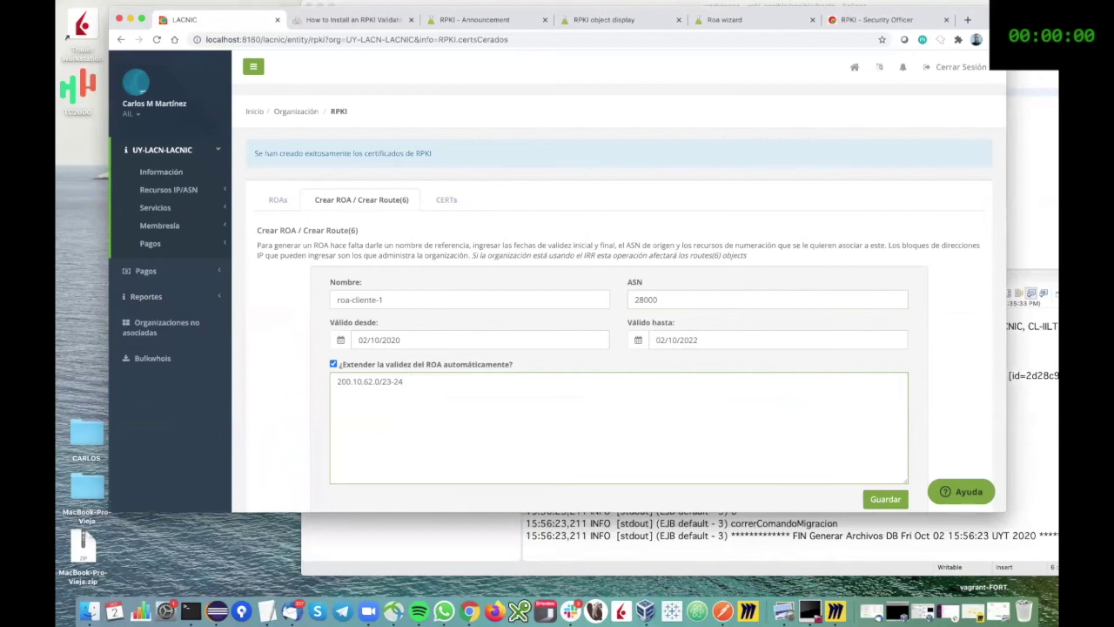
pyautogui.press('super+Tab')
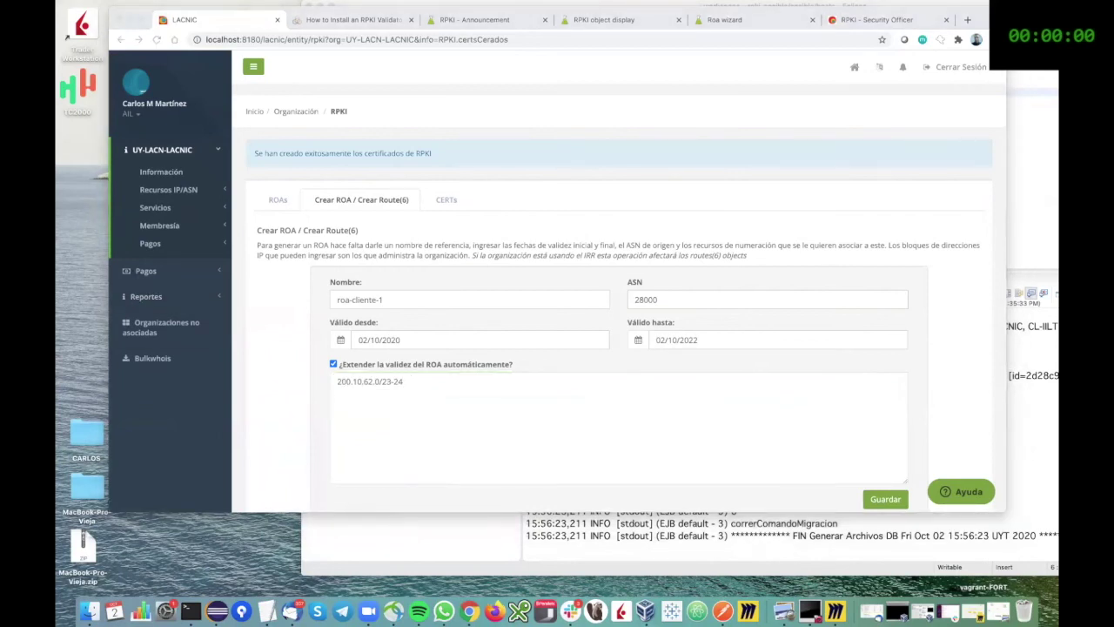
pyautogui.click(412, 385)
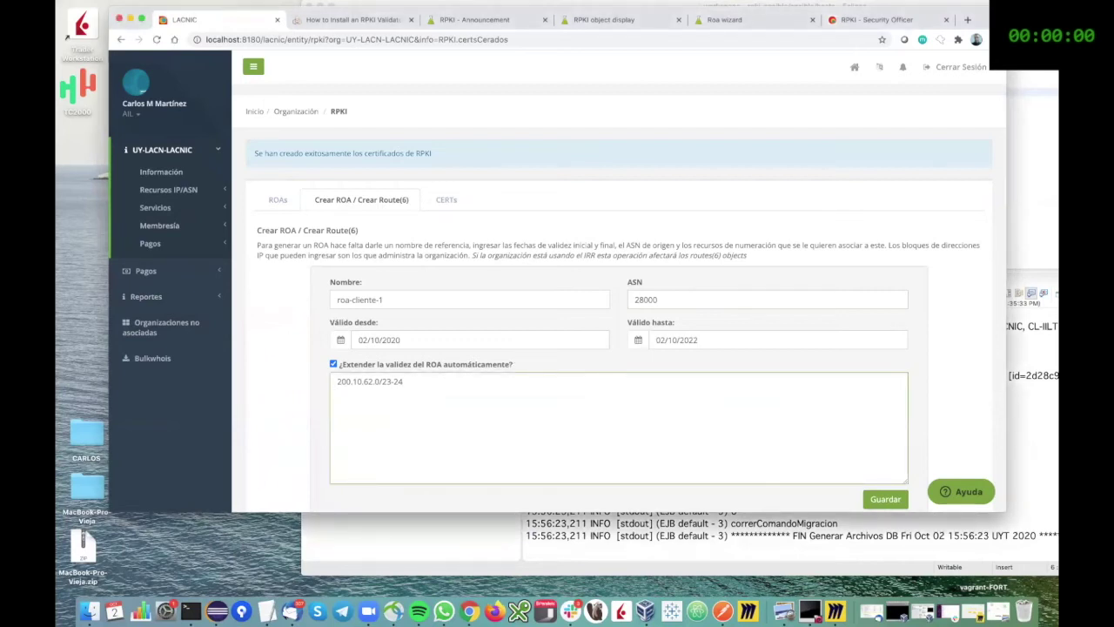
# Add the prefix 2001:13c7:7010::/46-48 below the existing one in roa-cliente-1, save the ROA and check its listed IPv6 resource.
pyautogui.write('2001:13c7:7010::/46-48')
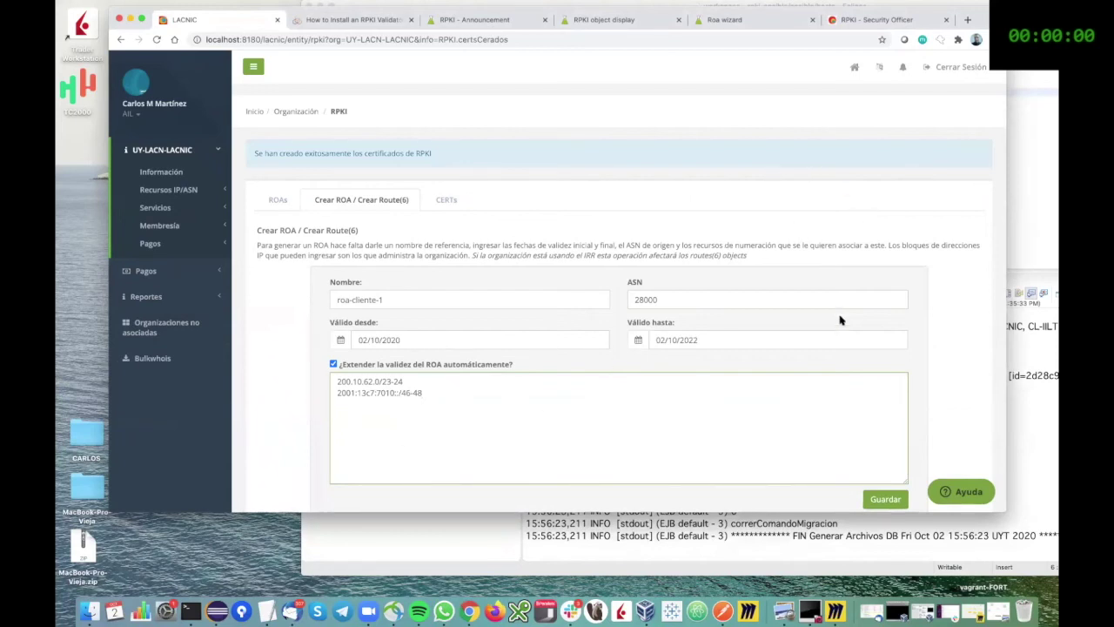
pyautogui.scroll(-1, 832, 307)
pyautogui.scroll(-2, 833, 306)
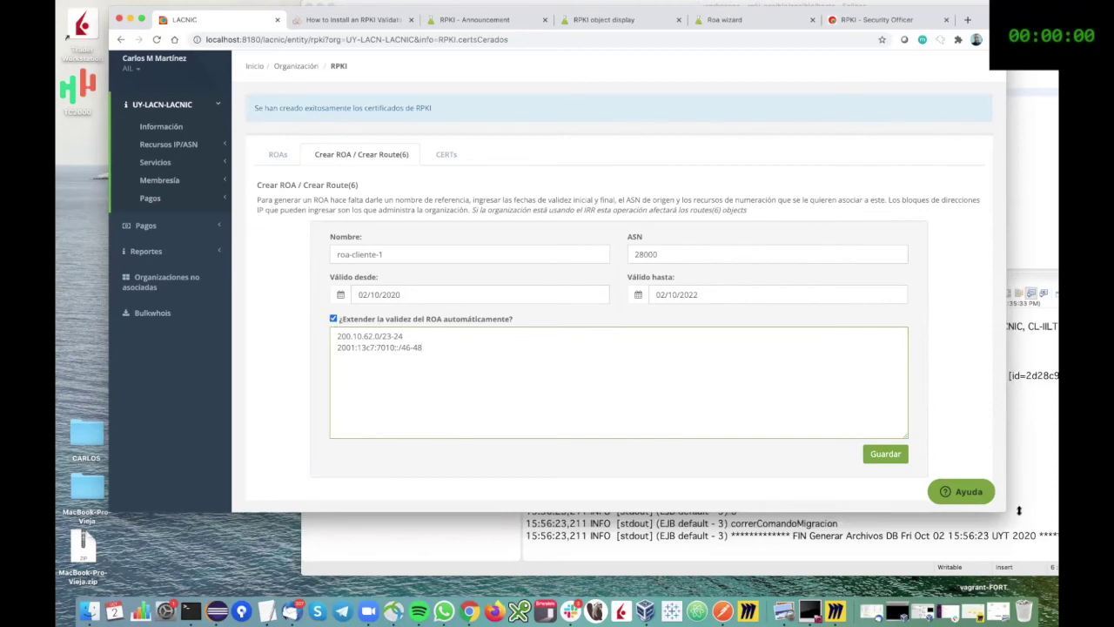
pyautogui.click(879, 457)
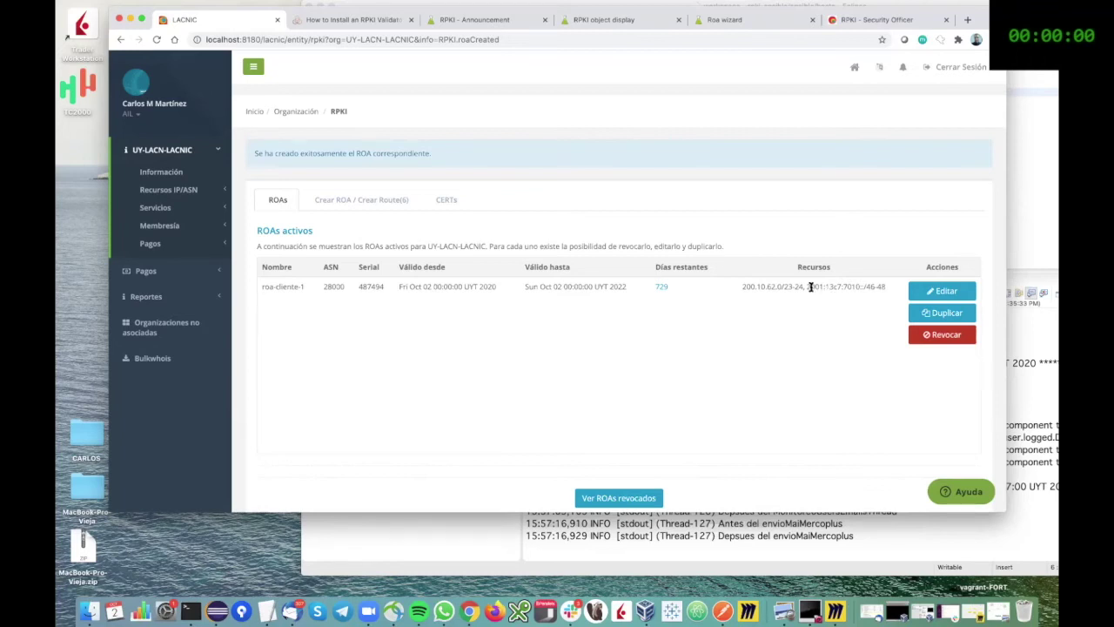
pyautogui.moveTo(807, 287); pyautogui.dragTo(887, 286)
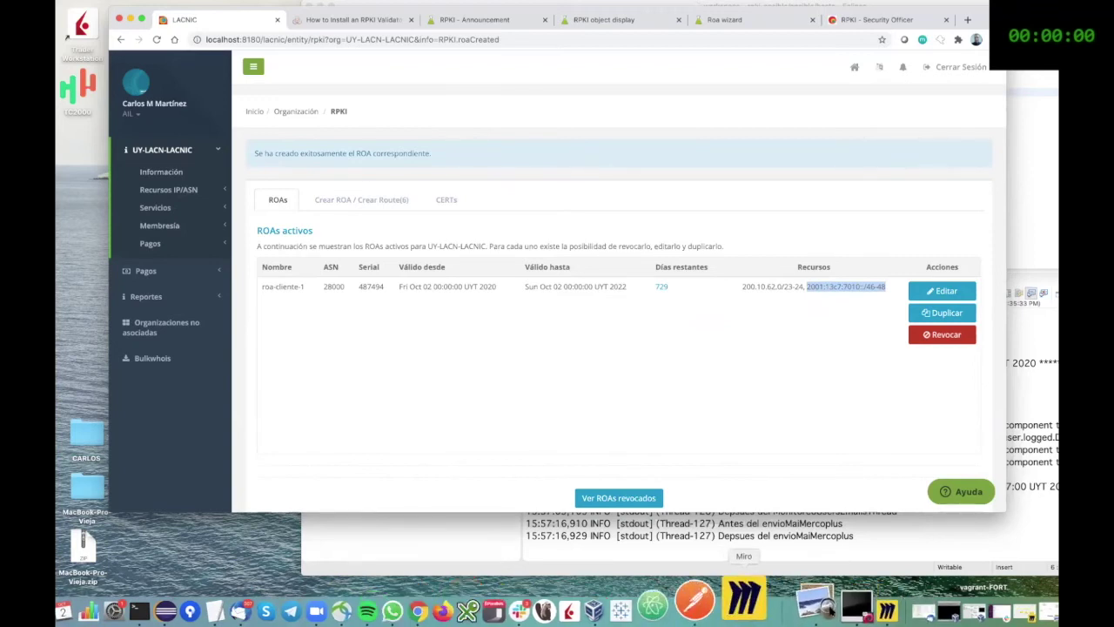
# Review the RPKI workflow board in Miro, dismissing the Miro installer window and its open-app warning, and put the board away.
pyautogui.click(831, 606)
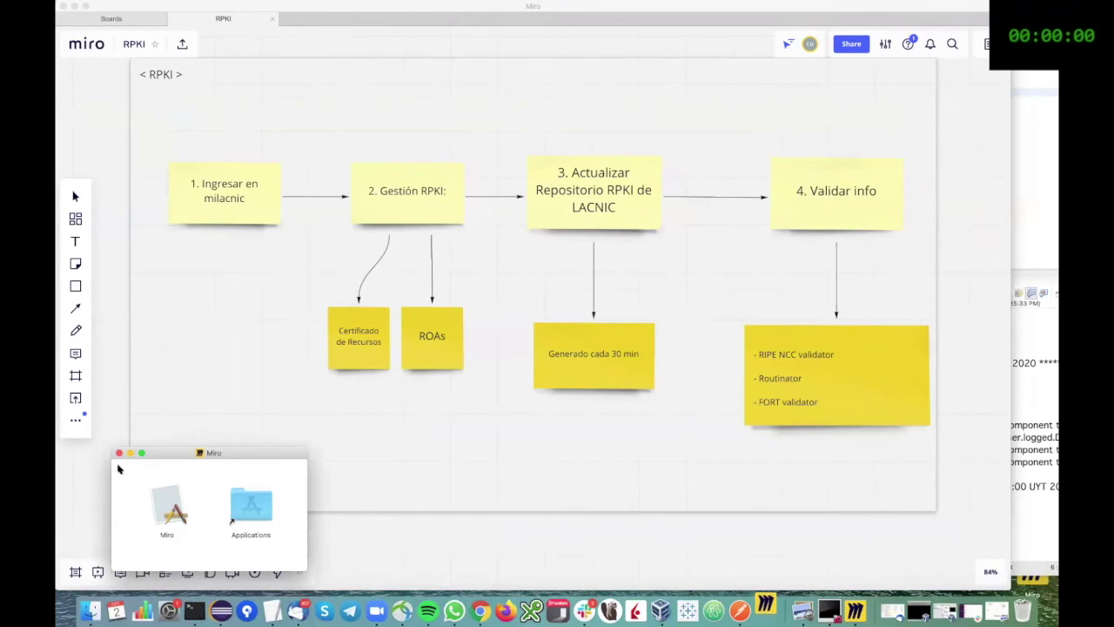
pyautogui.click(121, 455)
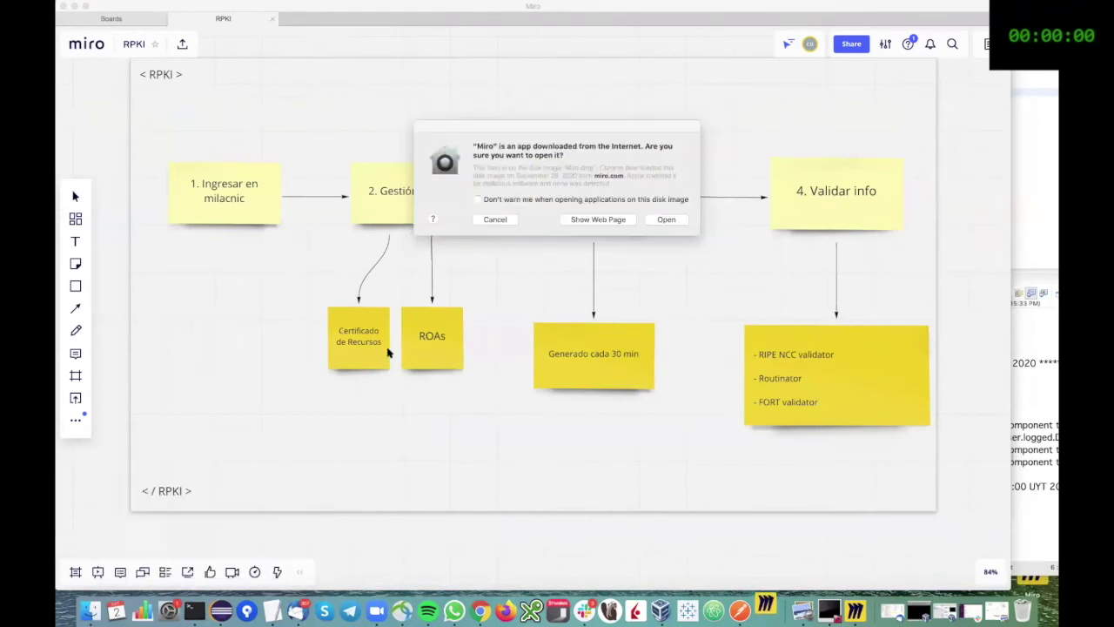
pyautogui.click(493, 219)
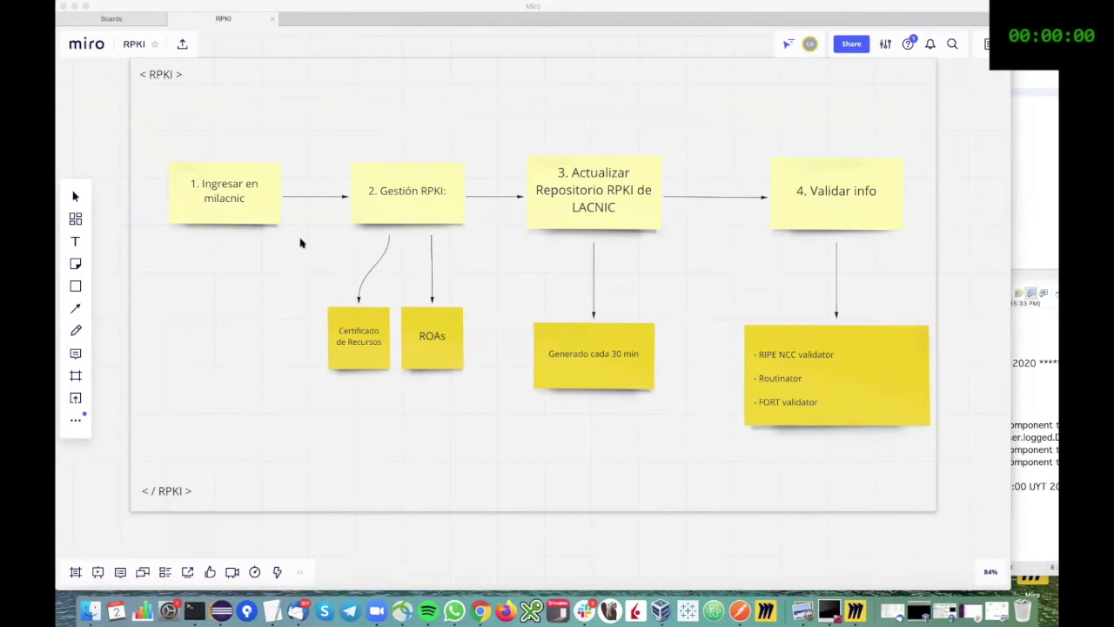
pyautogui.moveTo(600, 6)
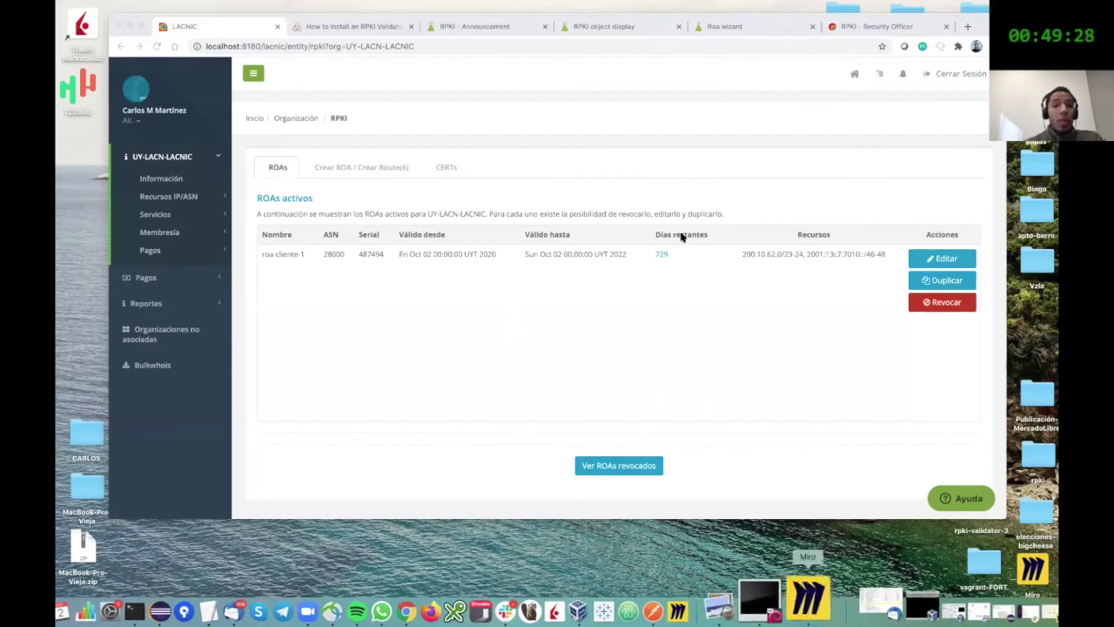
pyautogui.press('super+Tab')
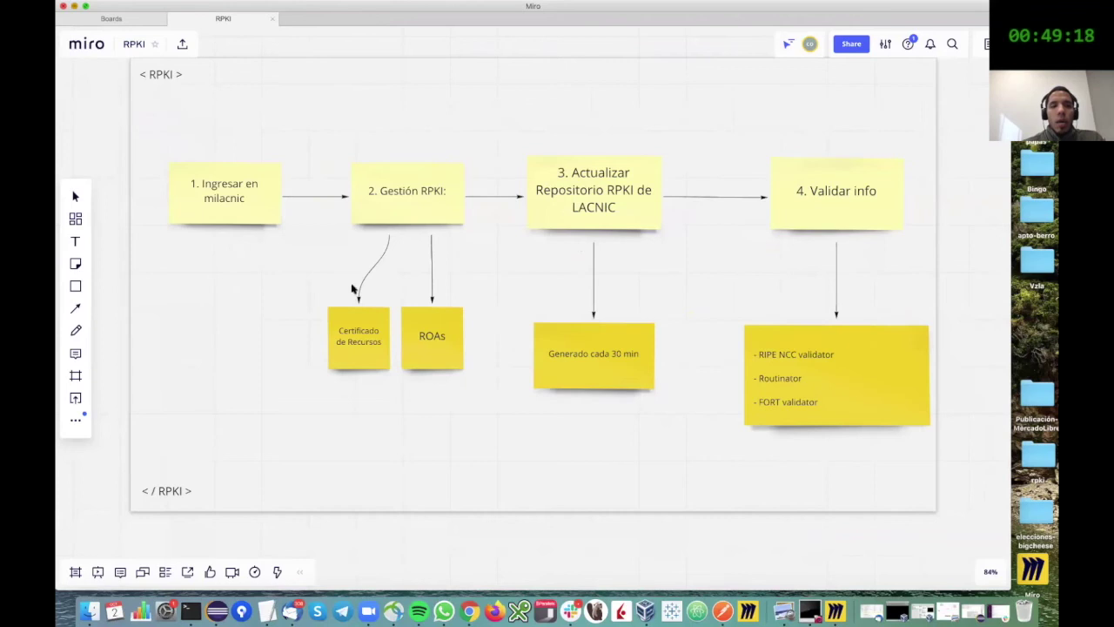
pyautogui.click(74, 6)
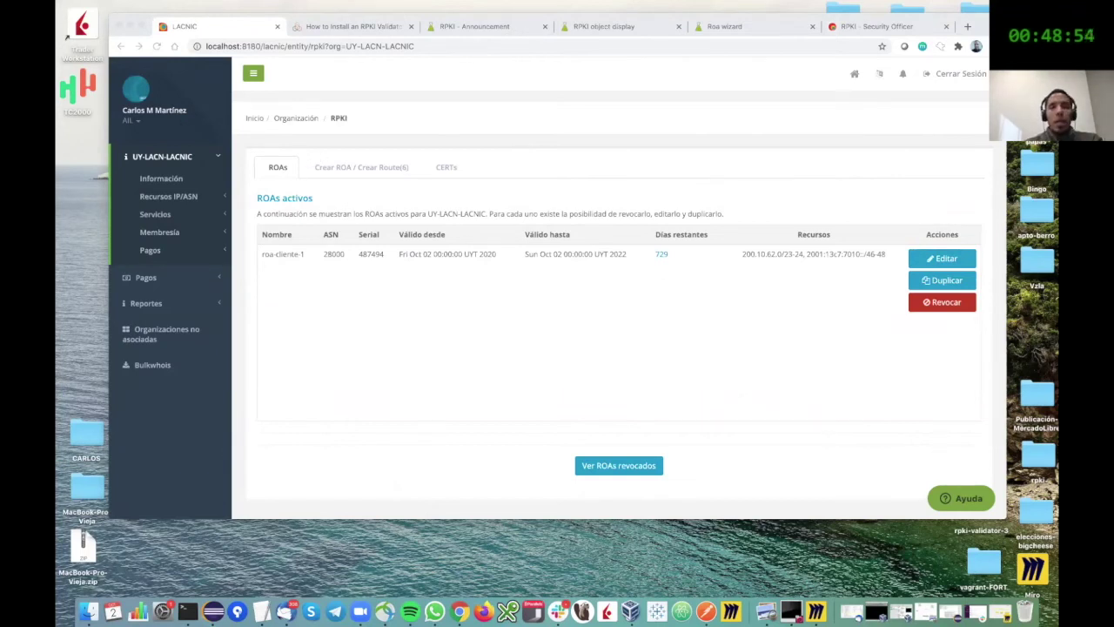
# Sign in to the RPKI Security Officer site in the browser with the prefilled credentials.
pyautogui.press('super+Tab')
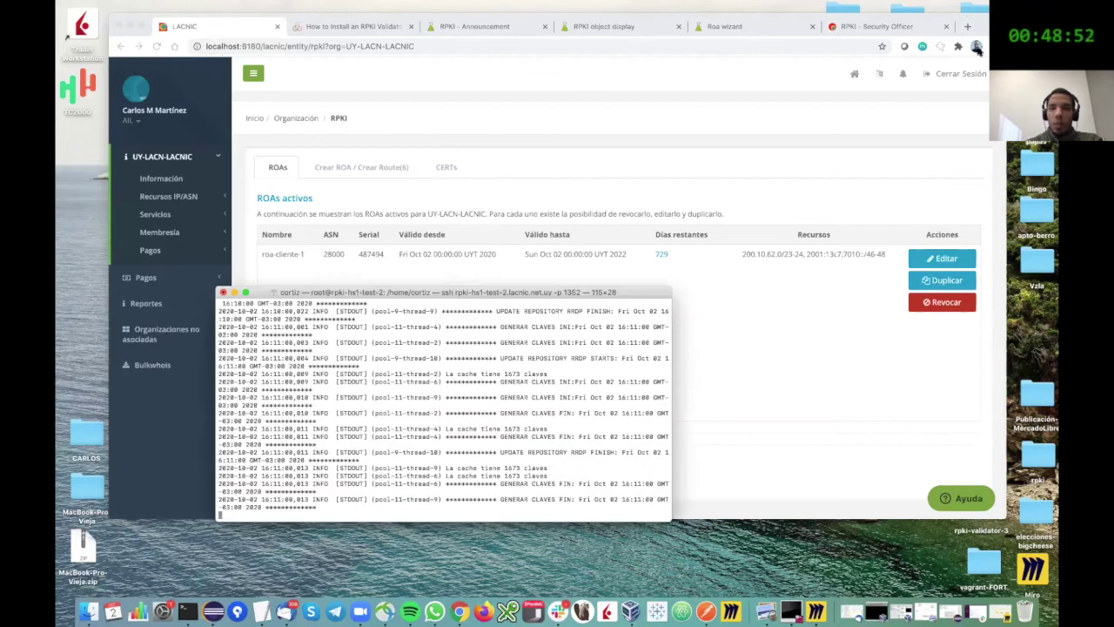
pyautogui.click(856, 26)
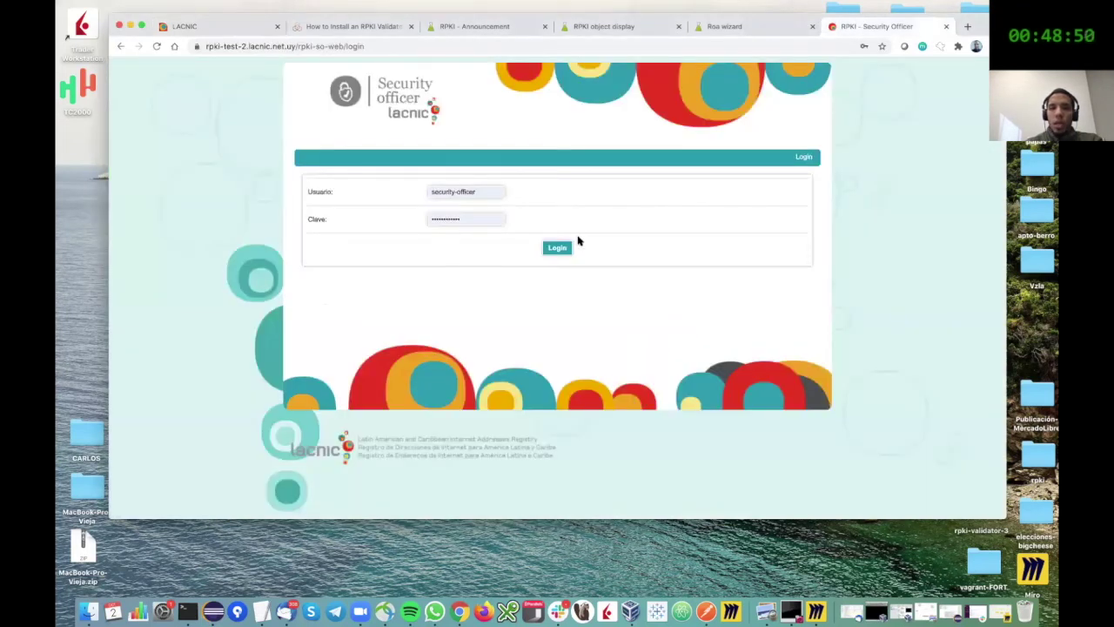
pyautogui.click(560, 250)
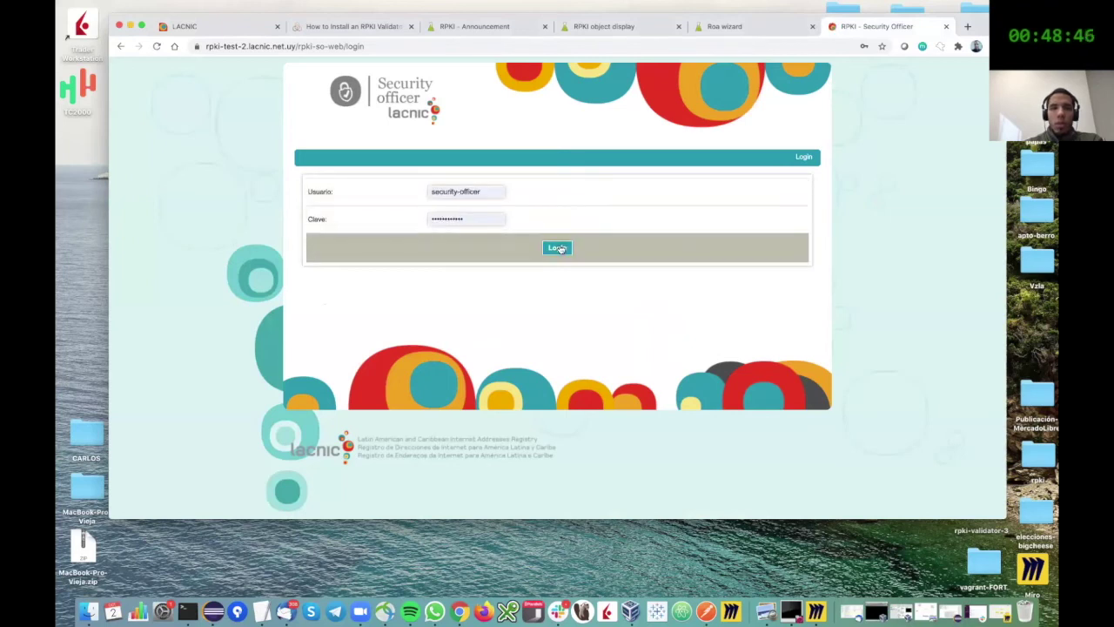
pyautogui.click(558, 249)
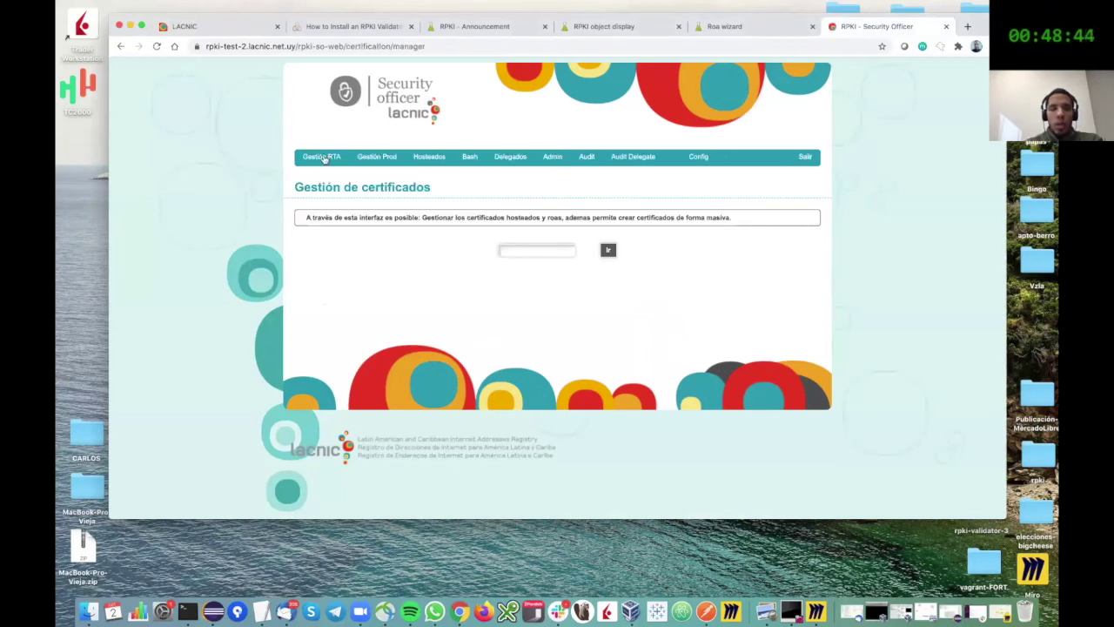
# Update the repository from the RTA management page, confirming its generation, and follow the server log in Terminal.
pyautogui.click(323, 158)
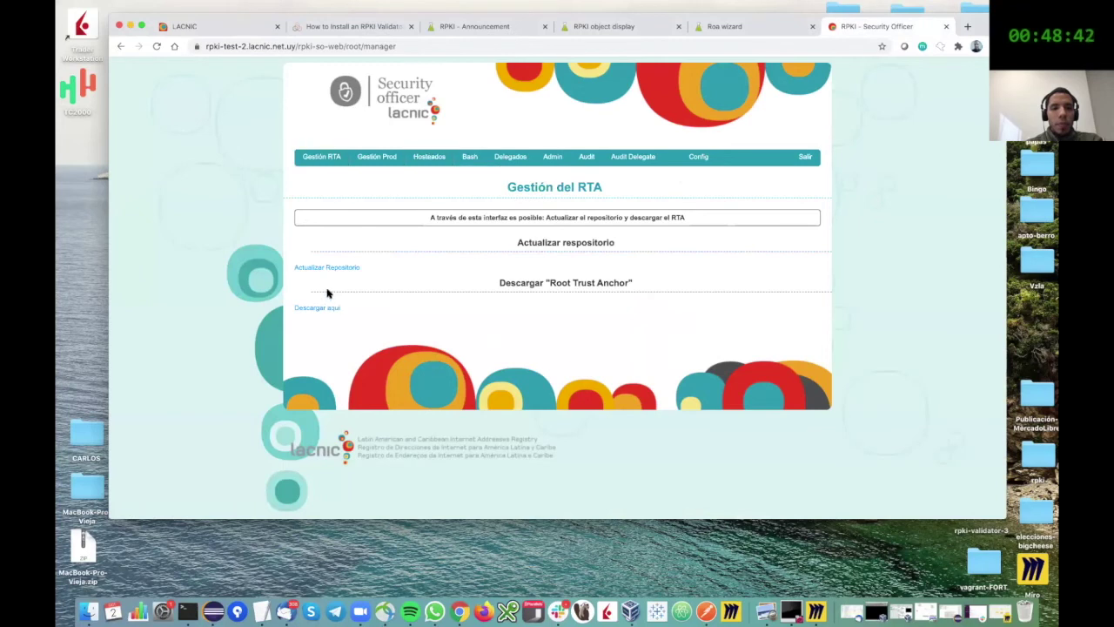
pyautogui.click(331, 268)
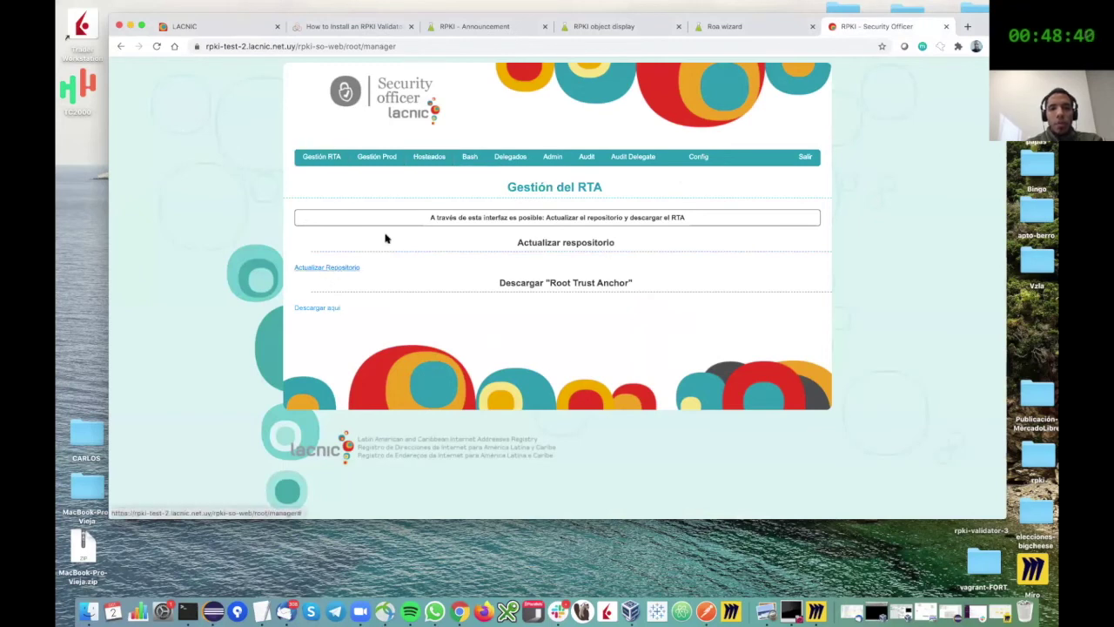
pyautogui.click(534, 221)
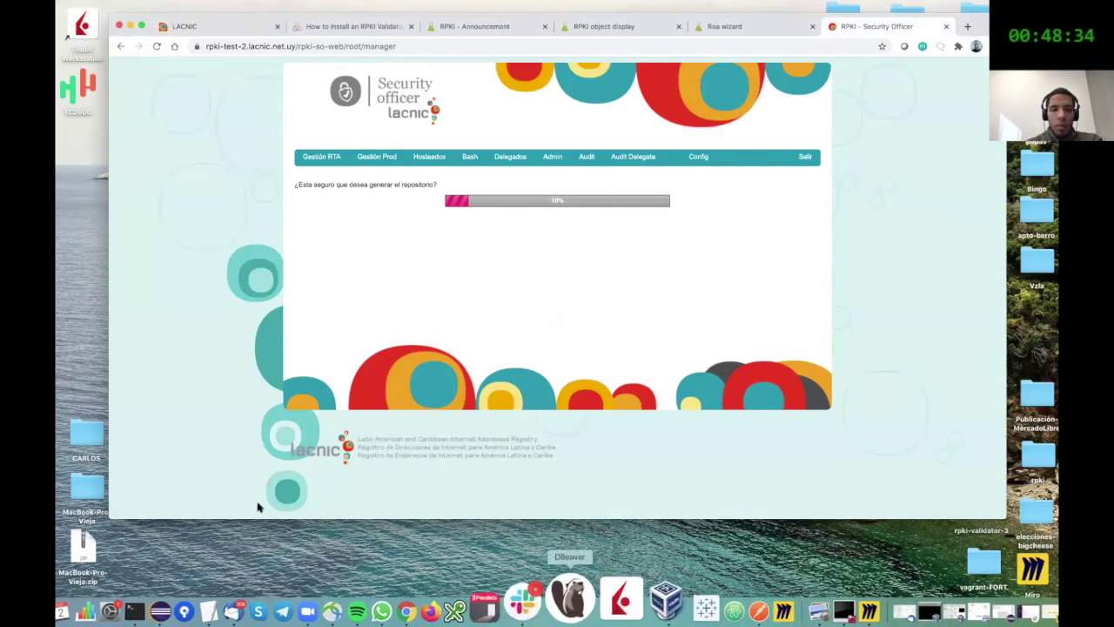
pyautogui.click(187, 612)
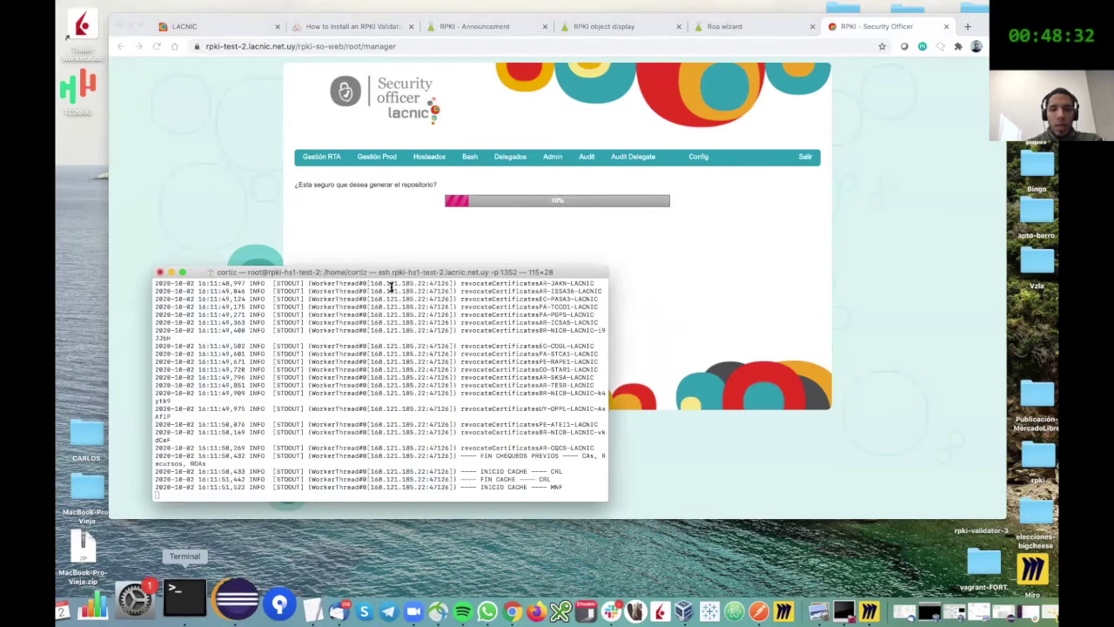
pyautogui.moveTo(304, 276); pyautogui.dragTo(230, 279)
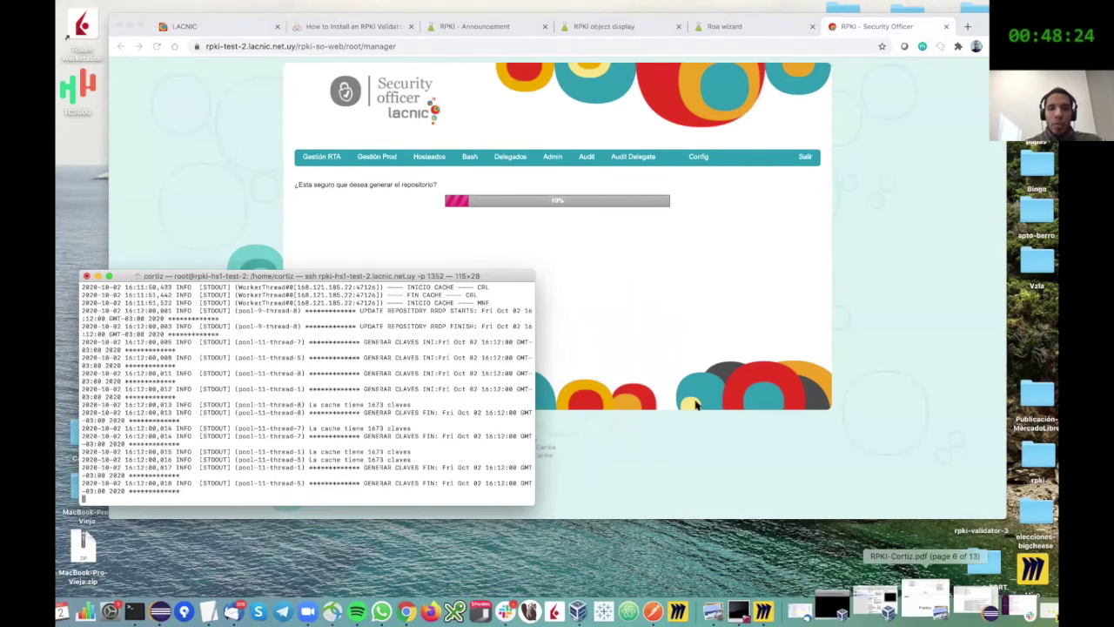
# Switch to the RPKI slides PDF, show it in full screen and advance to the "RPKI - Validación" slide.
pyautogui.press('super+Tab')
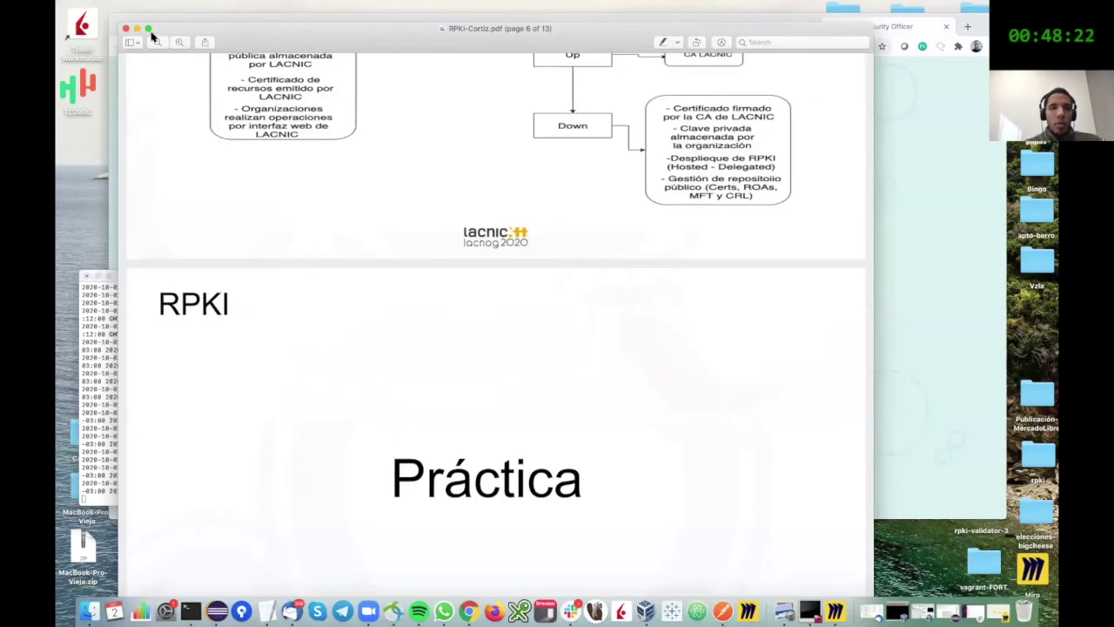
pyautogui.click(148, 30)
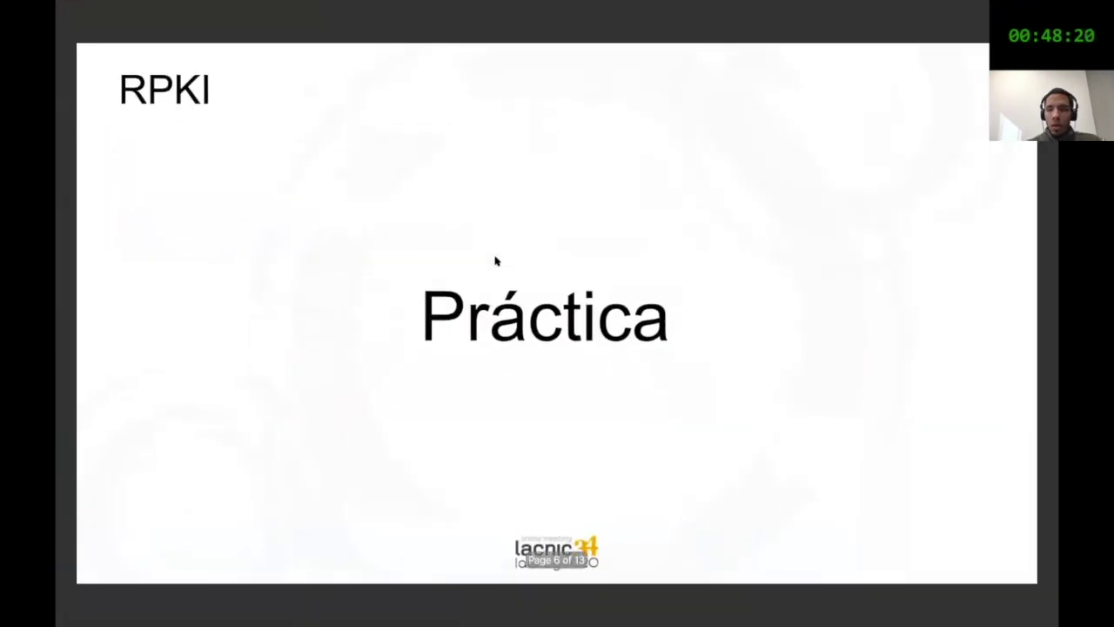
pyautogui.press('Down')
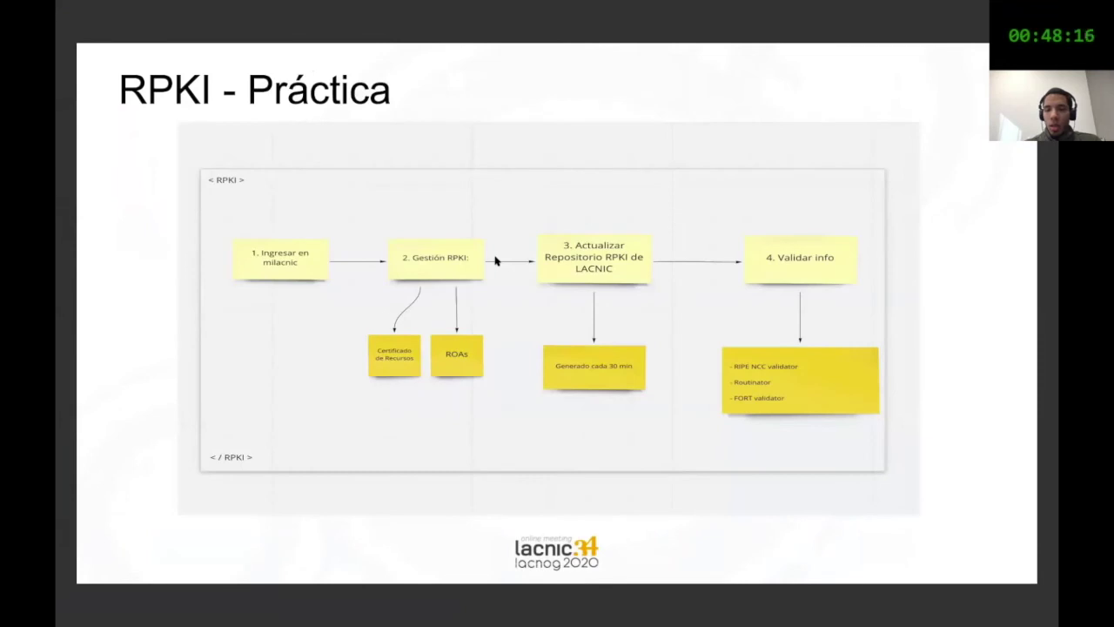
pyautogui.press('Down')
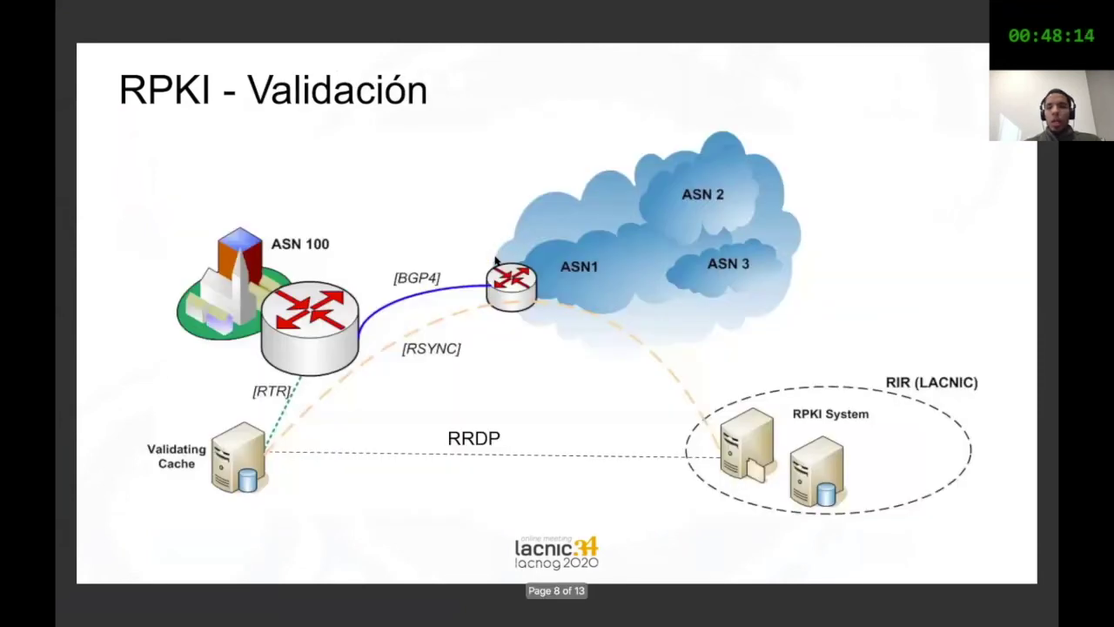